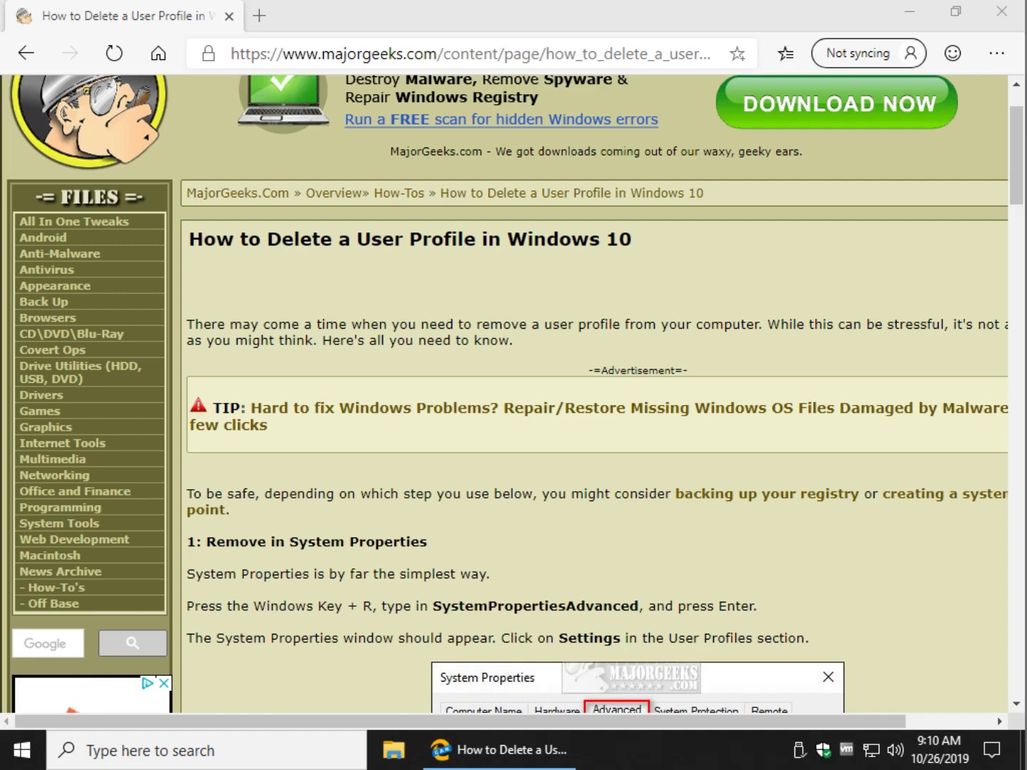
Copy the SystemPropertiesAdvanced command from the article's first method and run it in the Windows Run dialog
scroll(514, 393, "down", 1)
scroll(513, 393, "down", 2)
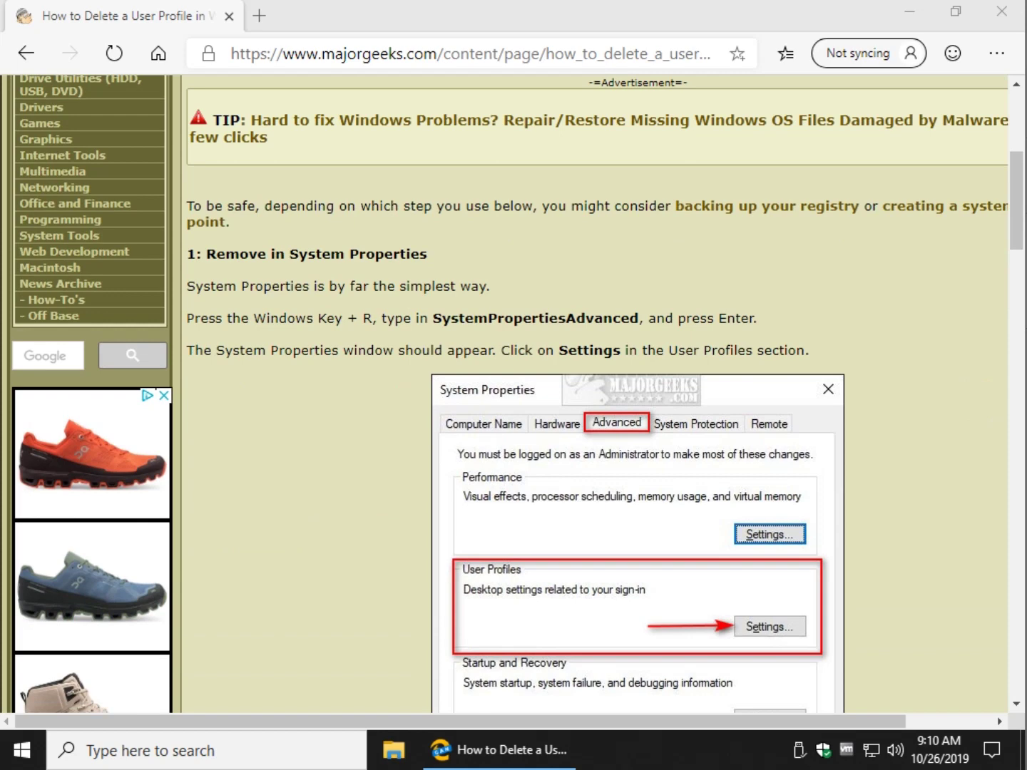
left_click_drag(434, 317, 639, 318)
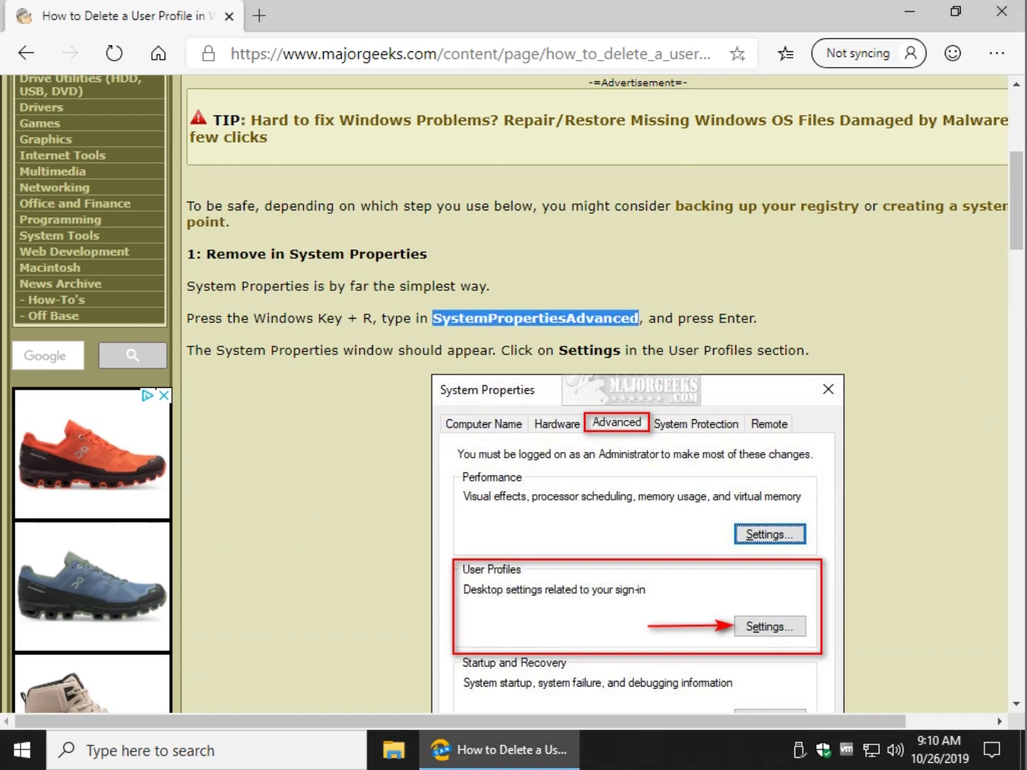
right_click(563, 319)
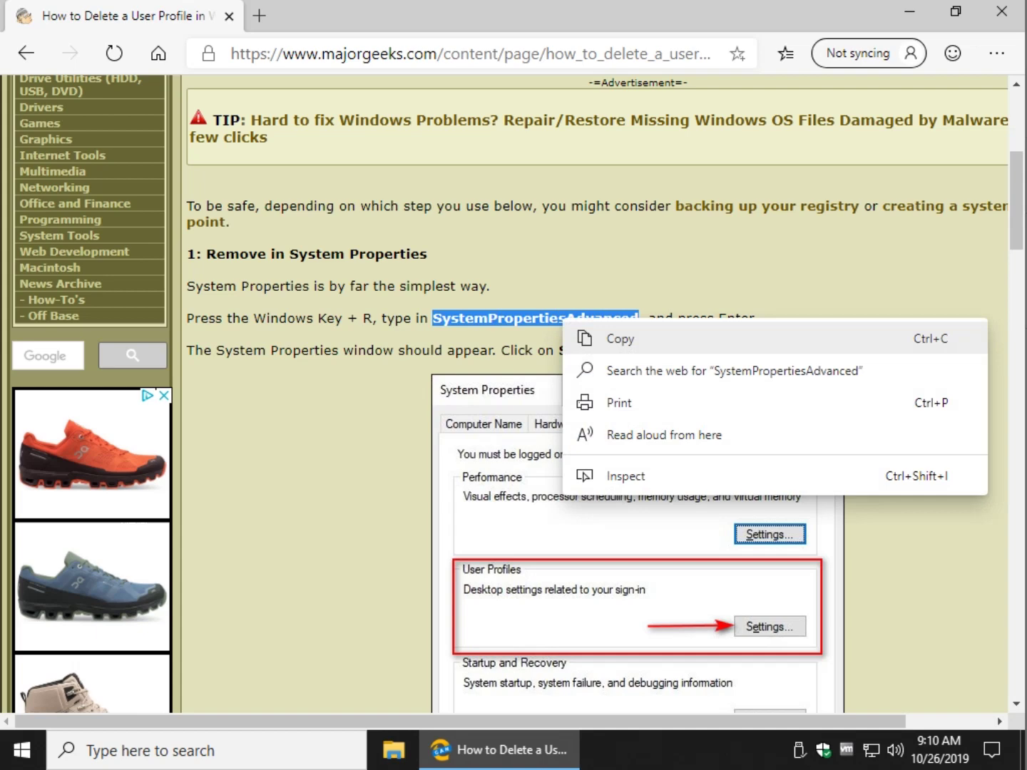
left_click(619, 338)
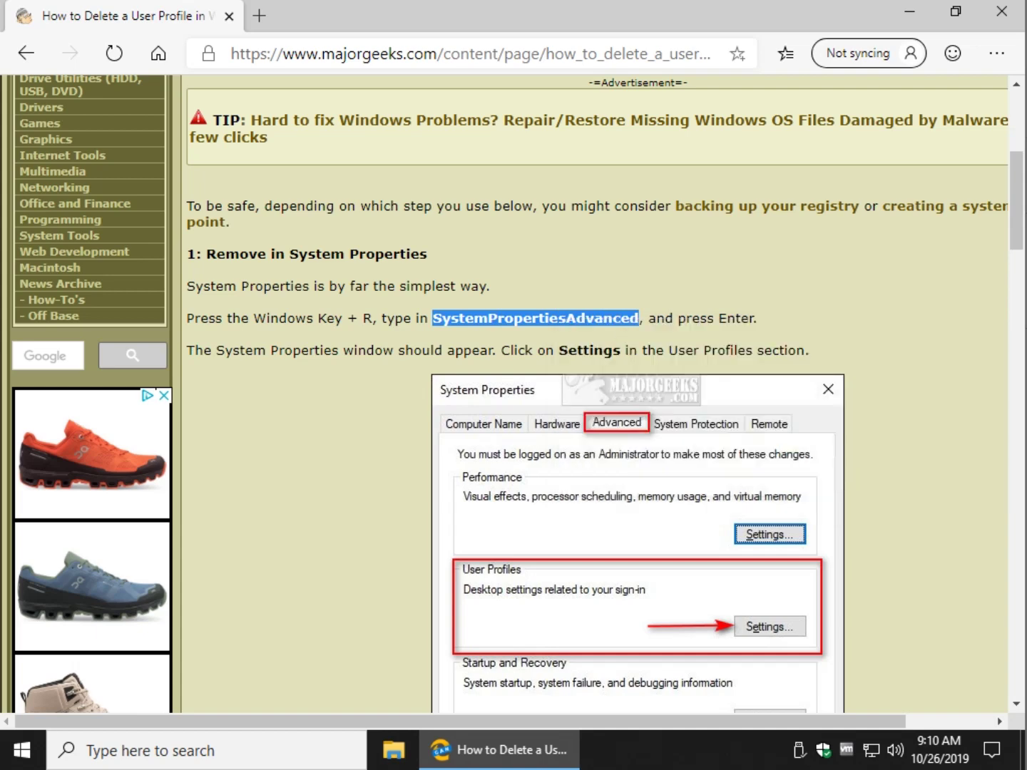
key("super+r")
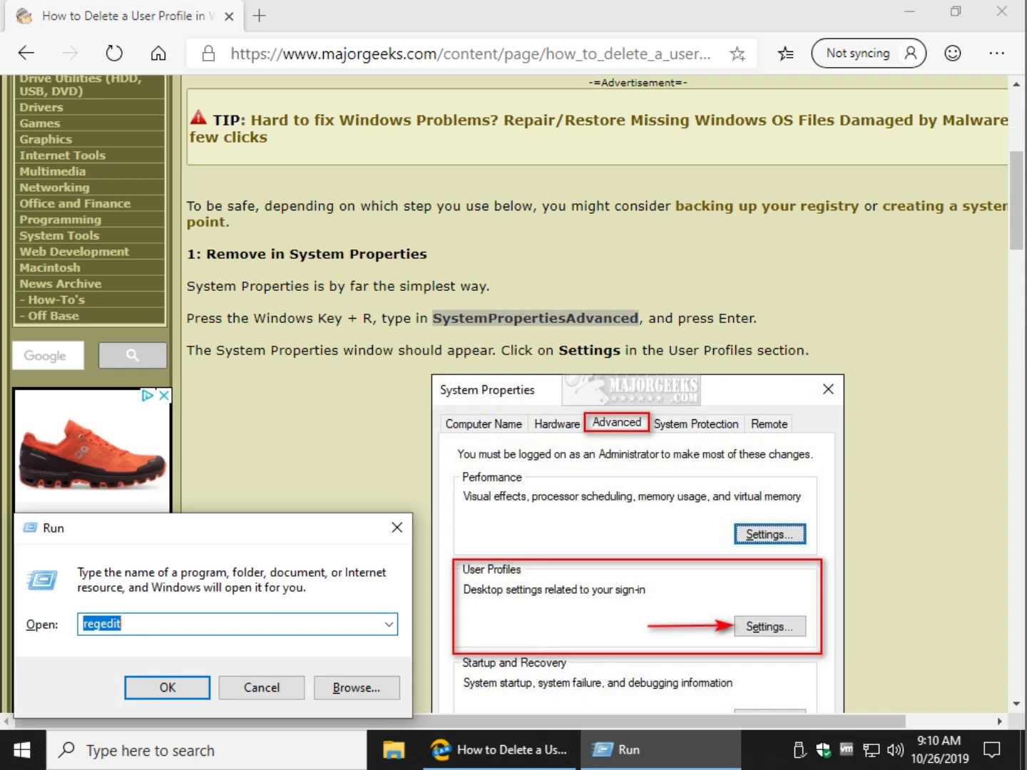
key("ctrl+v")
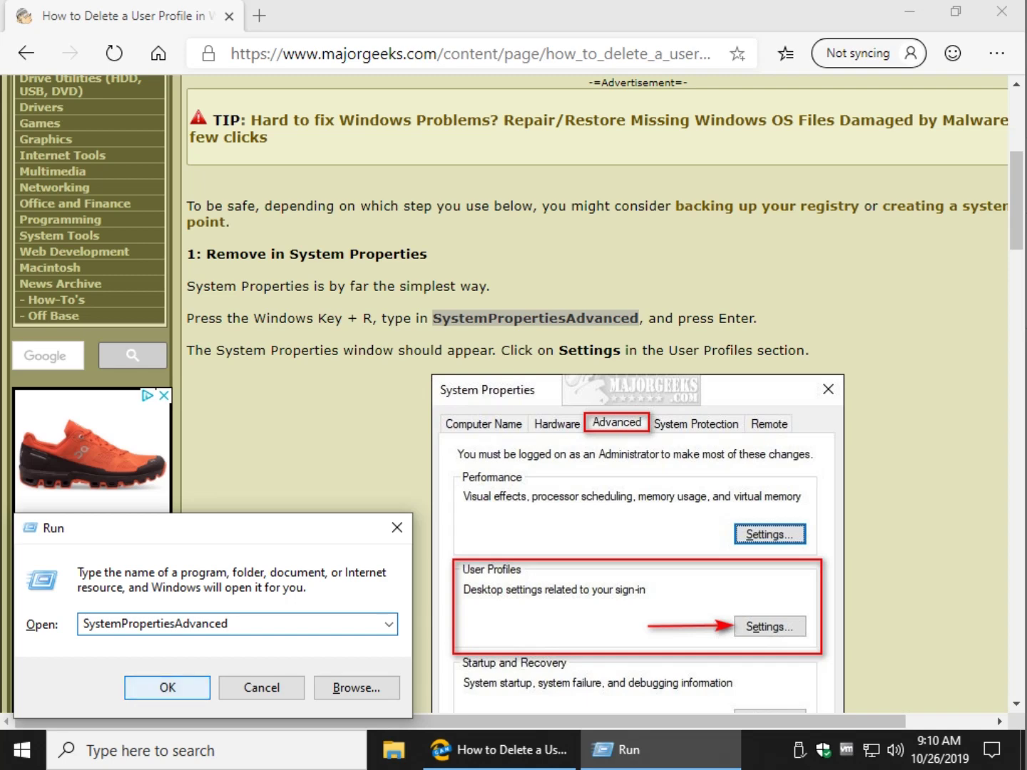
left_click(168, 687)
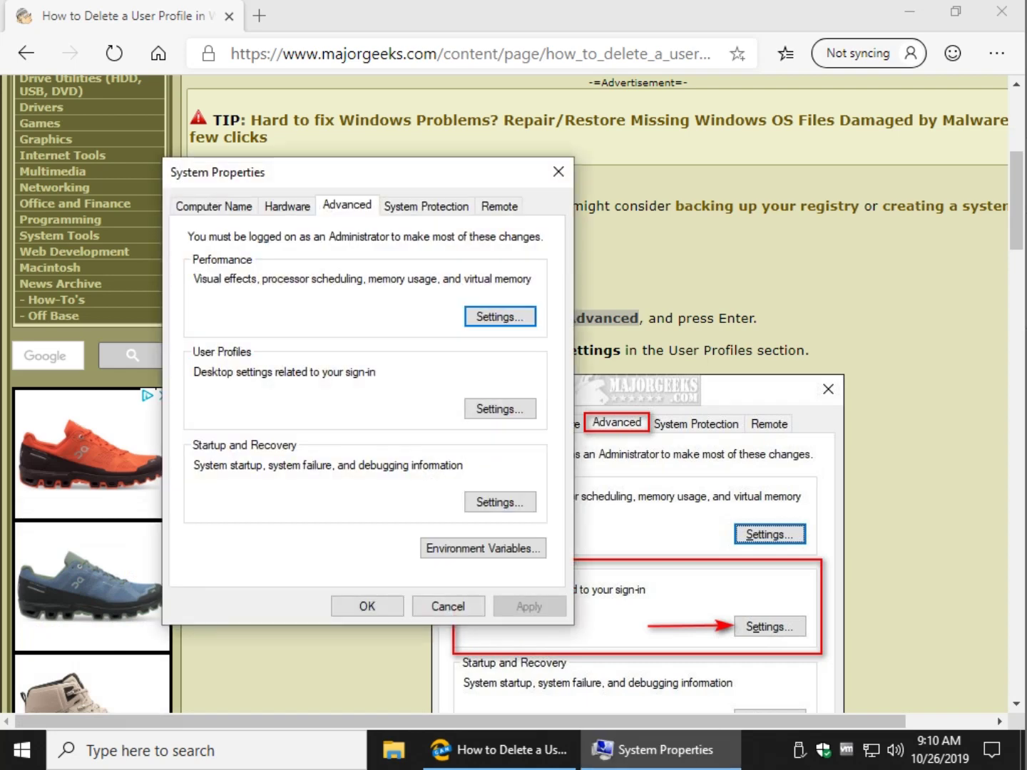
Look through the Computer Name and Hardware pages of System Properties, and open the User Profiles settings from the Advanced page
left_click(215, 207)
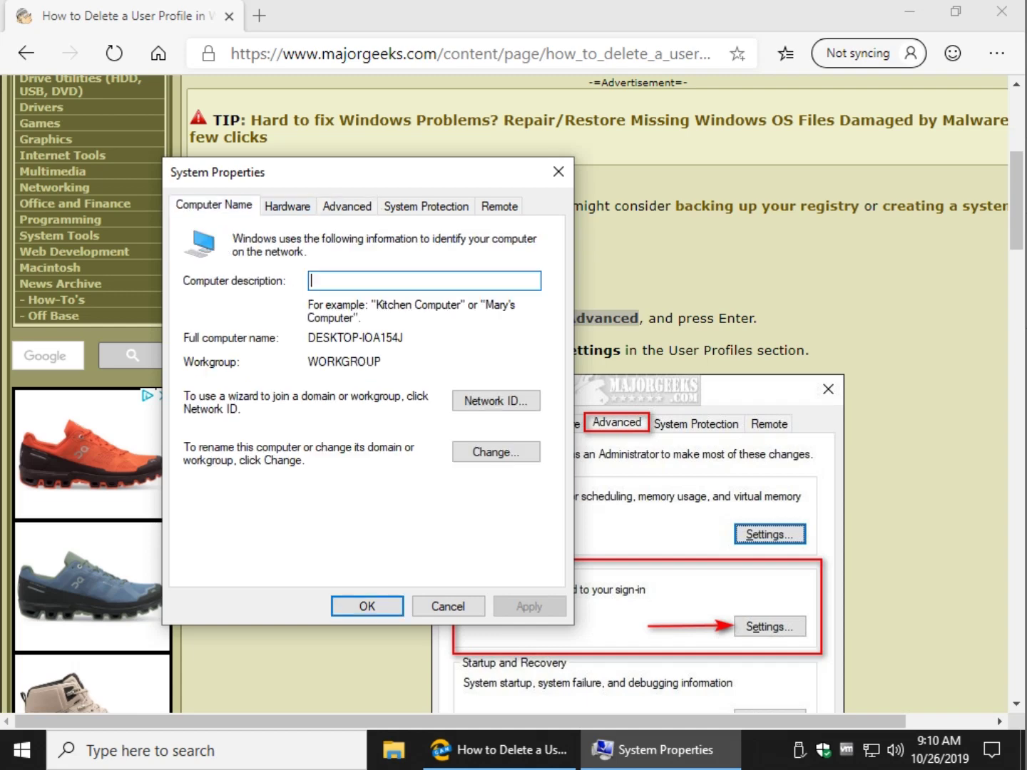
left_click(287, 206)
key("ctrl+Tab")
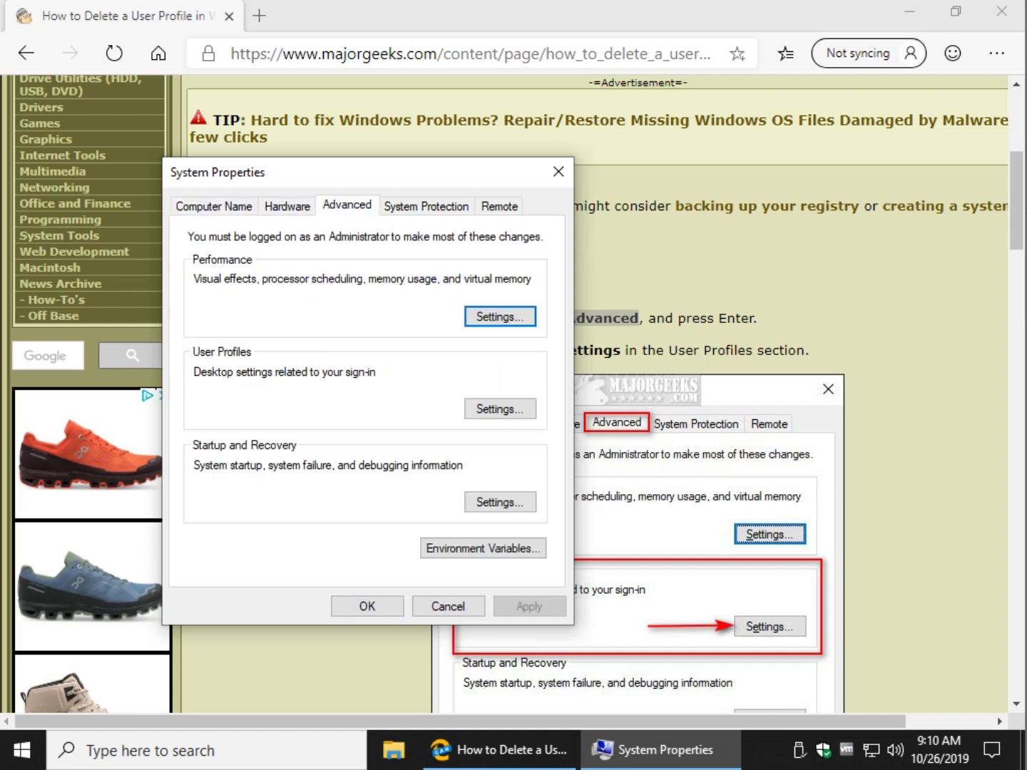
key("Tab")
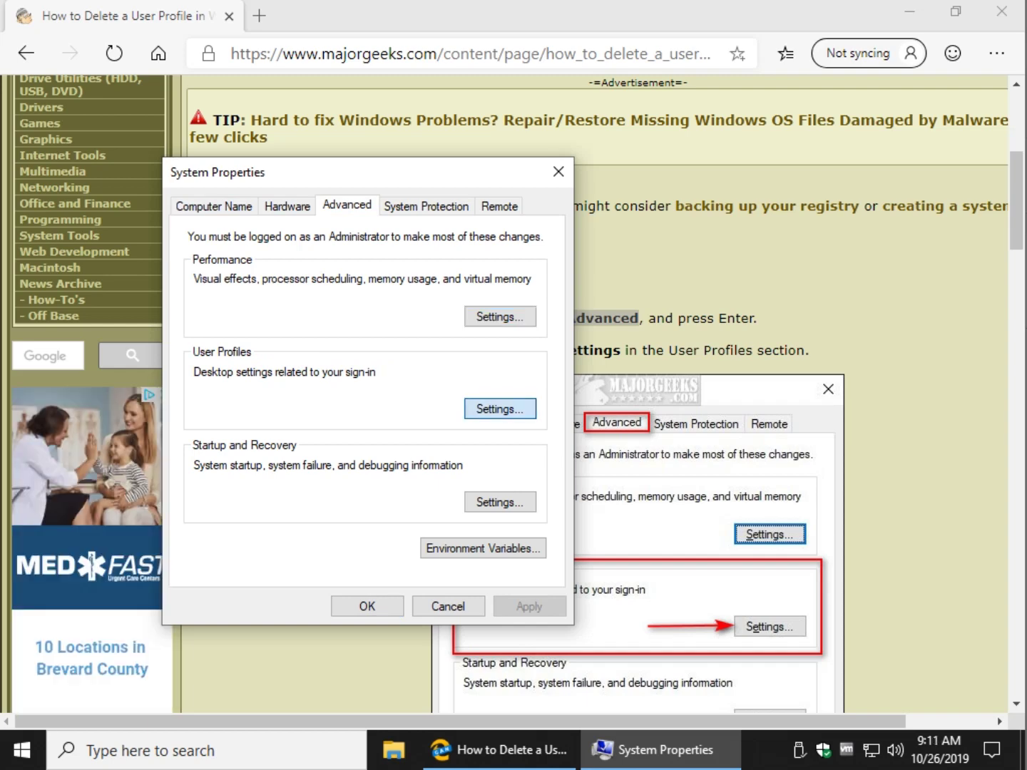
key("Return")
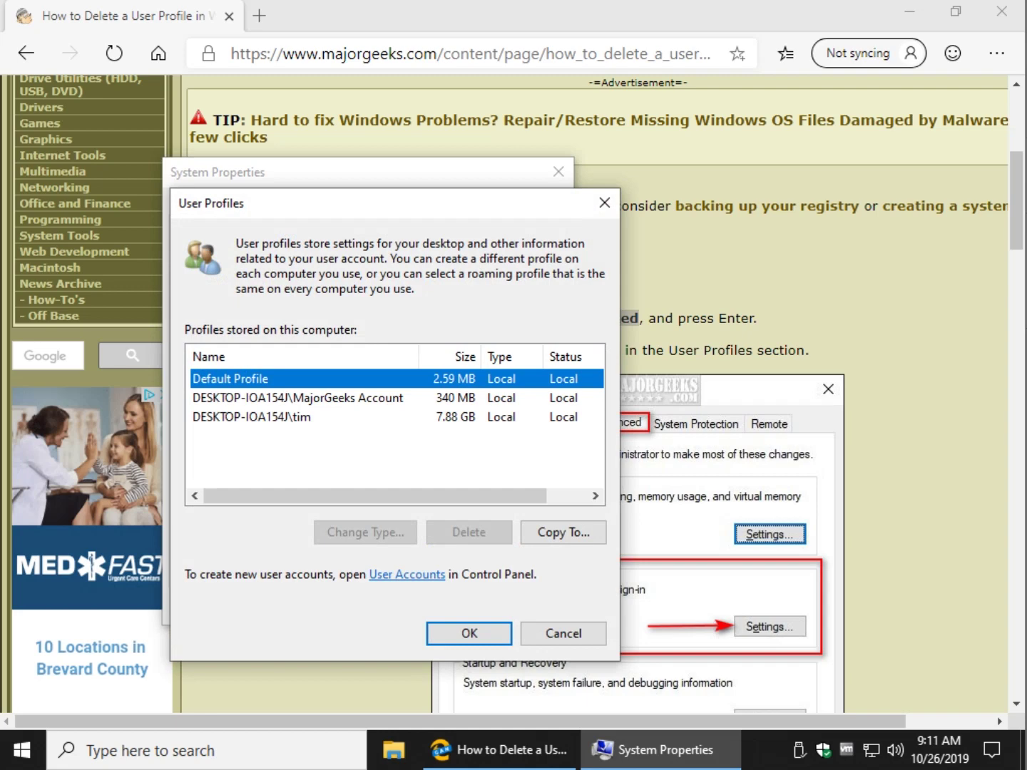
Check the available actions for each profile stored on the computer, finishing with the MajorGeeks Account profile selected
left_click(298, 398)
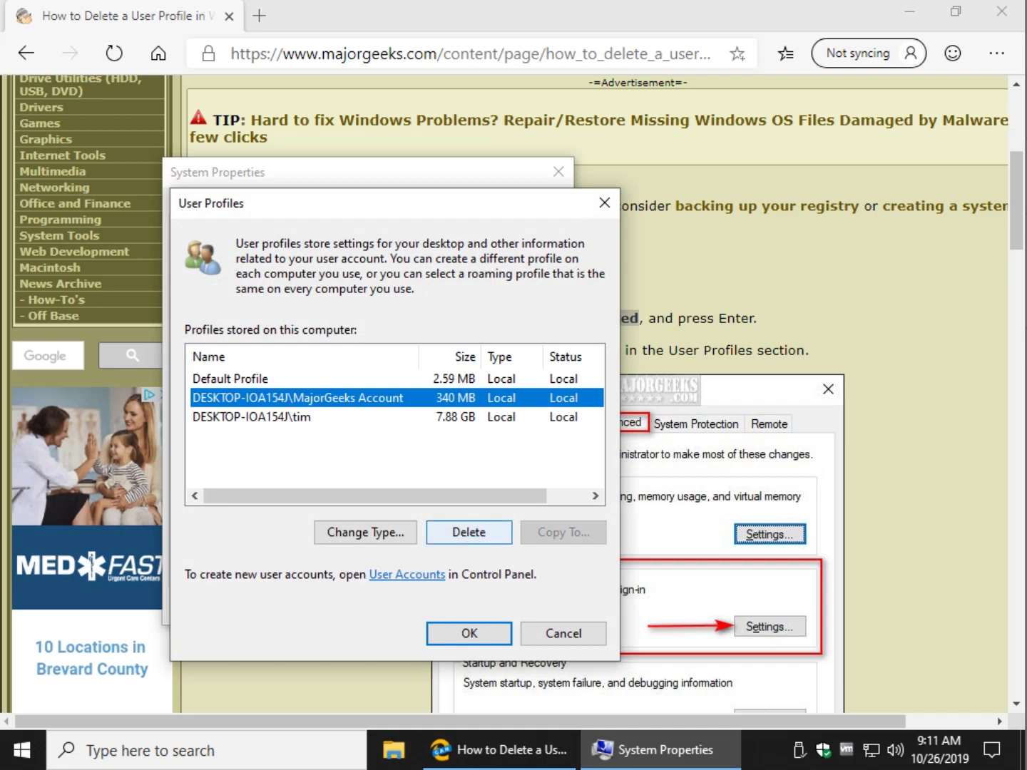
left_click(252, 418)
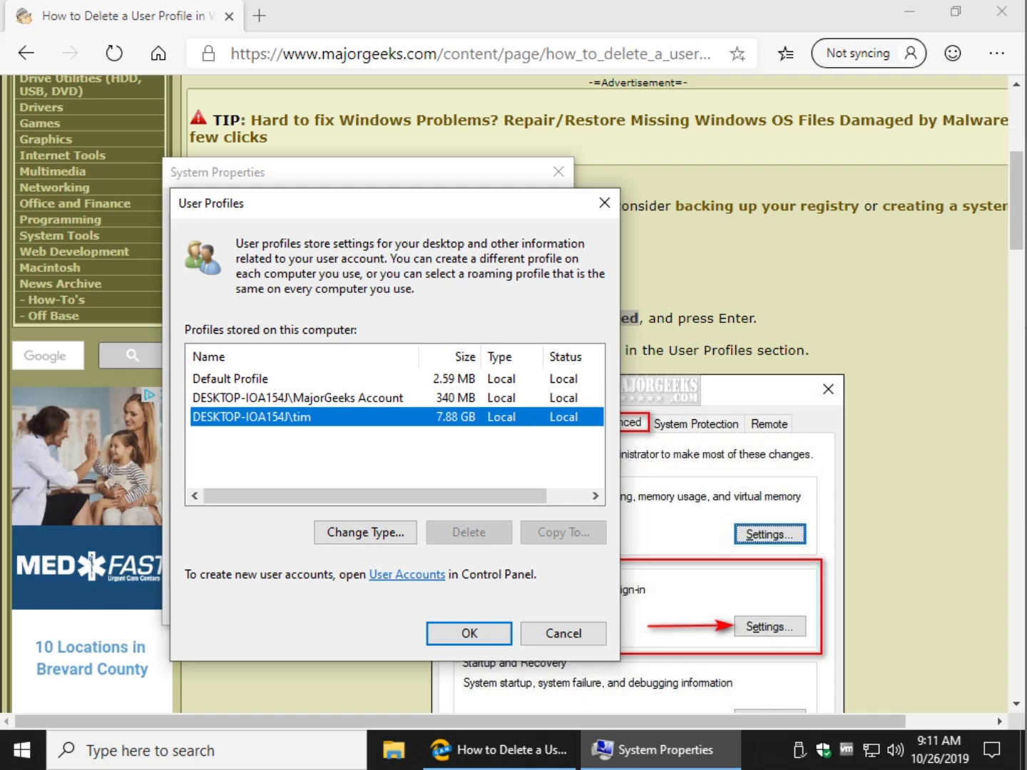
left_click(298, 398)
left_click(252, 417)
left_click(298, 398)
left_click(230, 378)
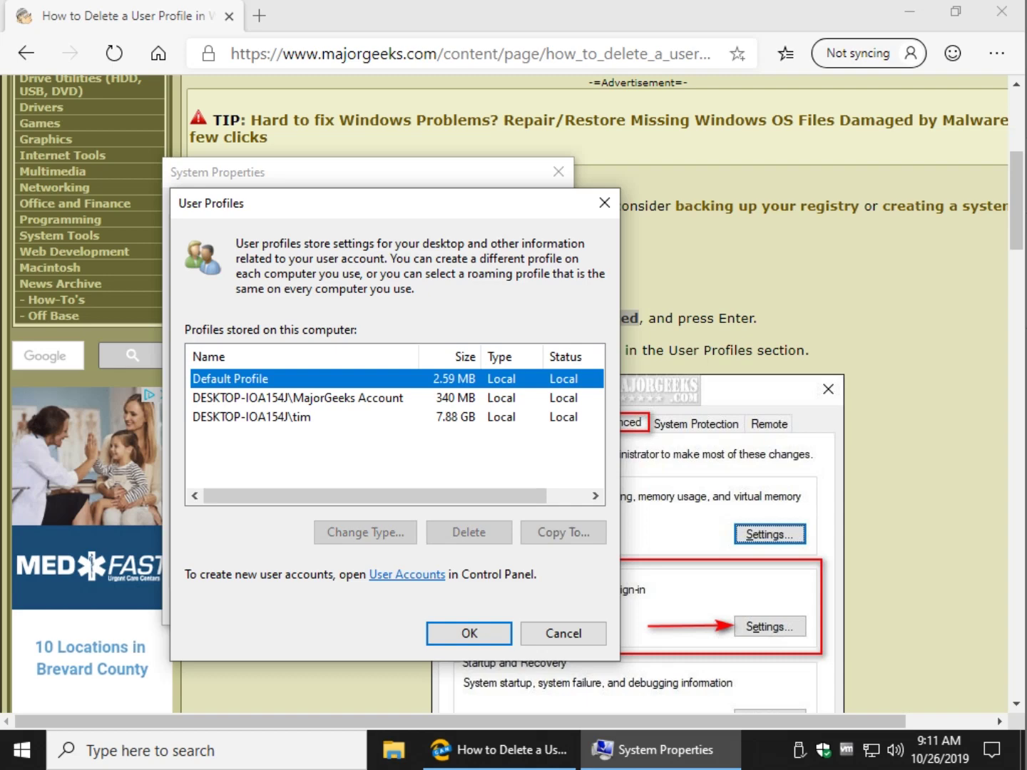
left_click(297, 398)
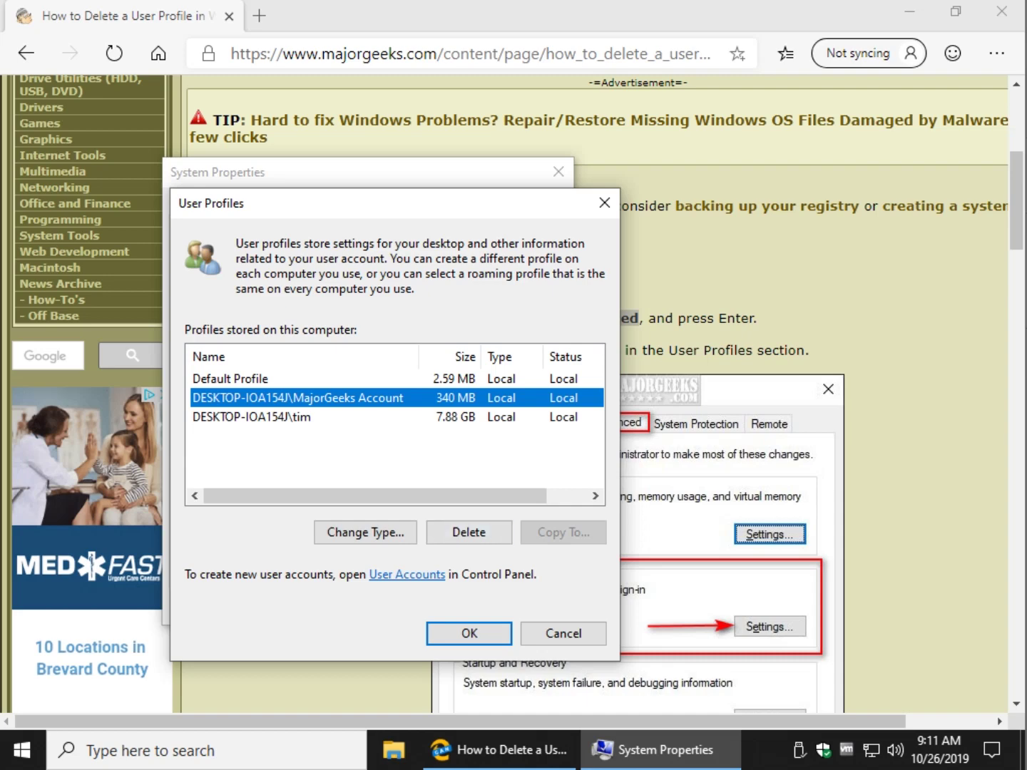
View the User Accounts page in Control Panel, and close it along with the User Profiles and System Properties dialogs
left_click(407, 575)
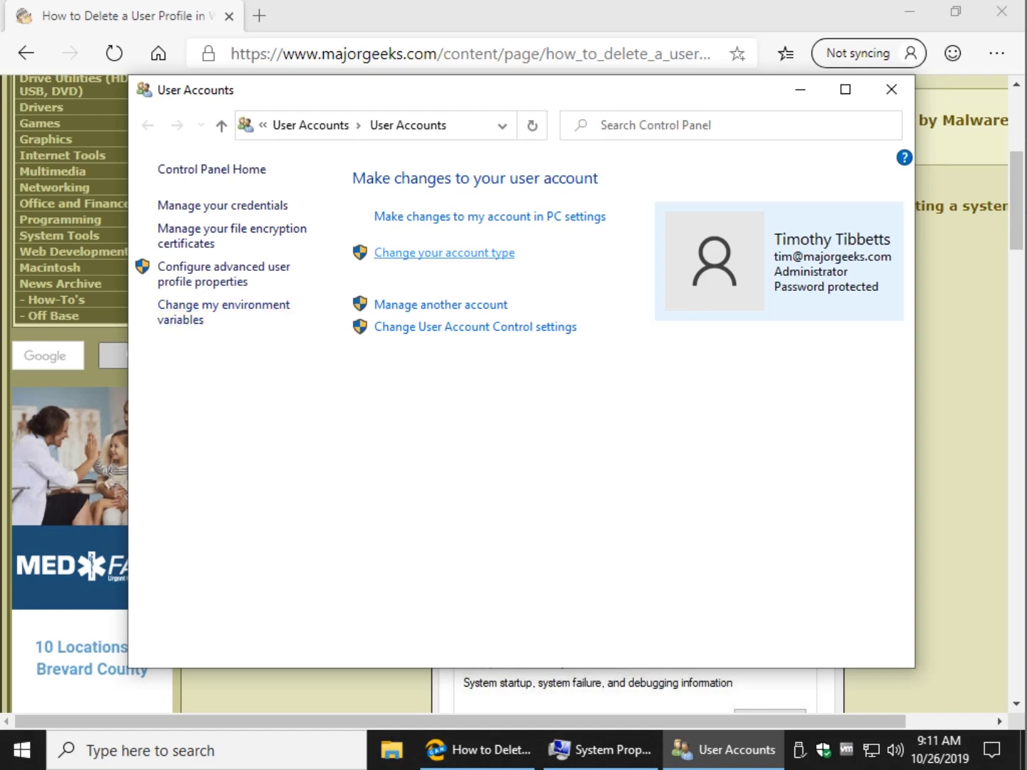
left_click(891, 90)
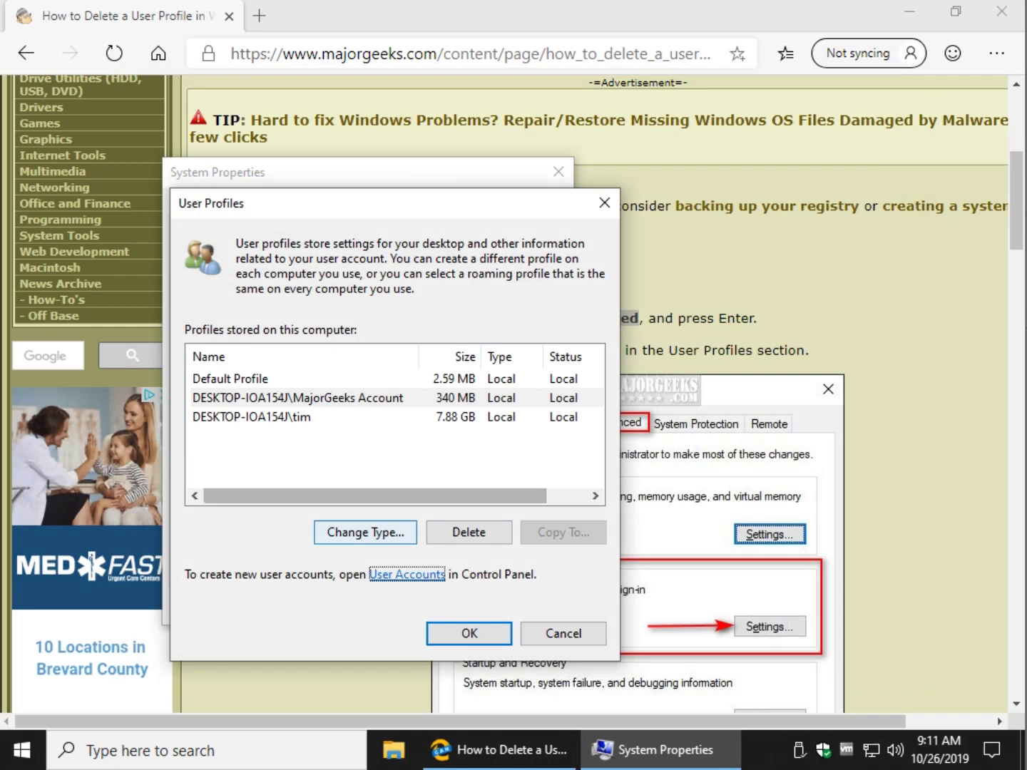
left_click(469, 633)
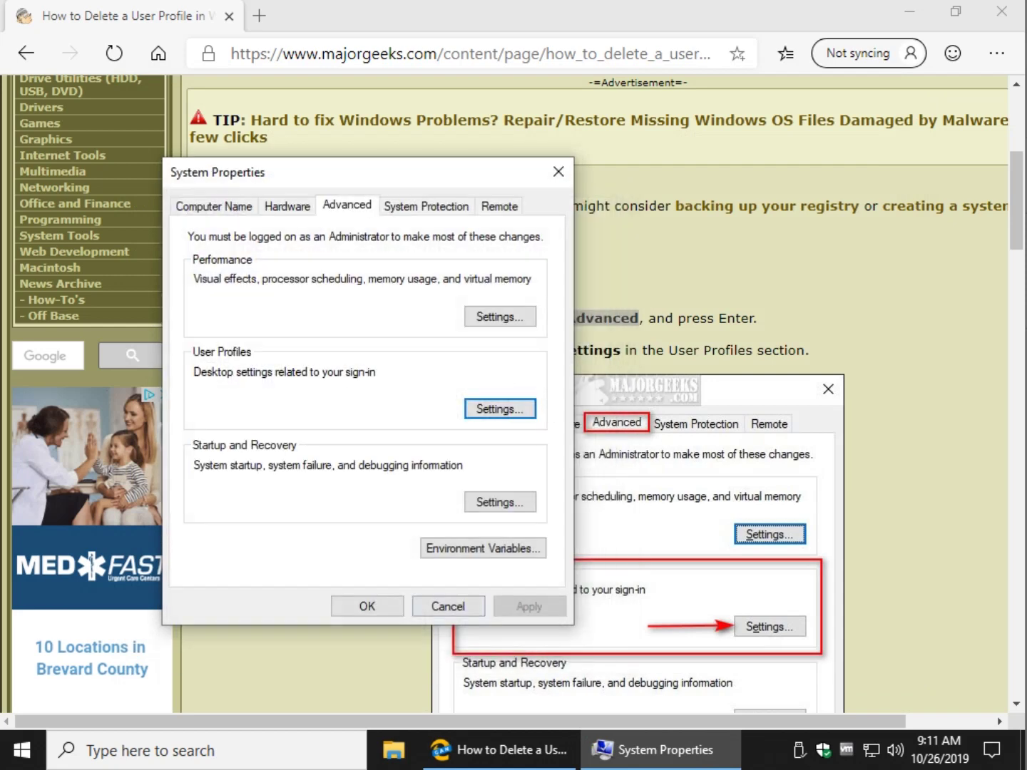
left_click(558, 171)
Copy the registry path HKEY_LOCAL_MACHINE\SOFTWARE\Microsoft\Windows NT\CurrentVersion\ProfileList from the article's Registry Editor section
scroll(514, 392, "down", 14)
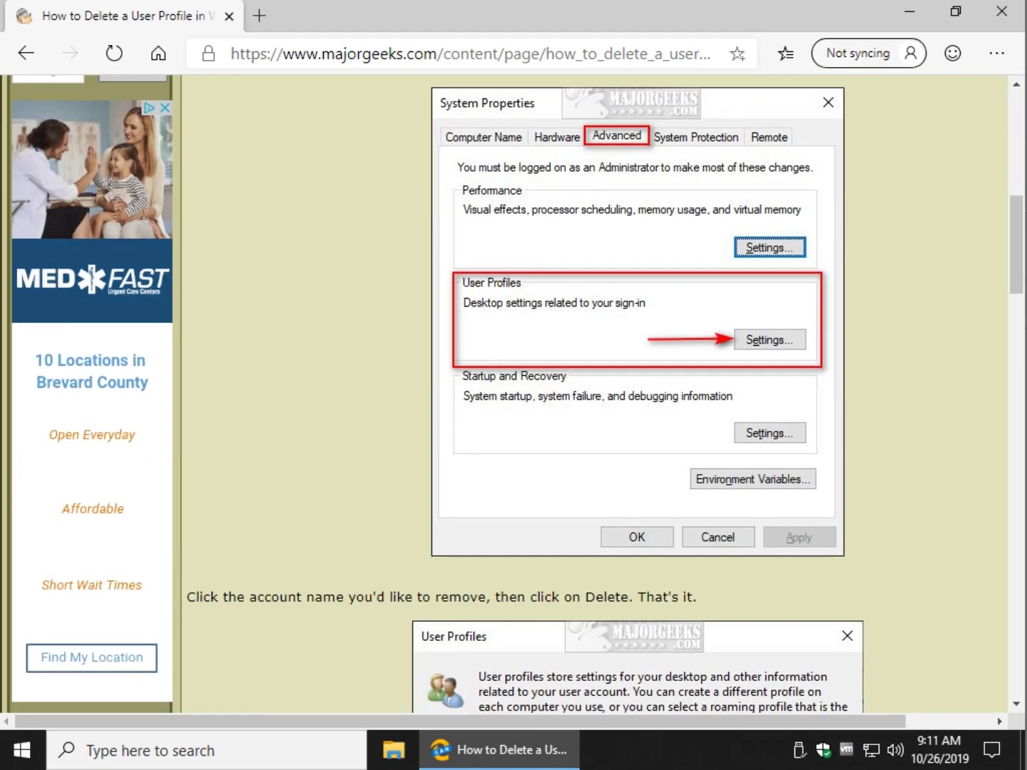
scroll(513, 392, "down", 3)
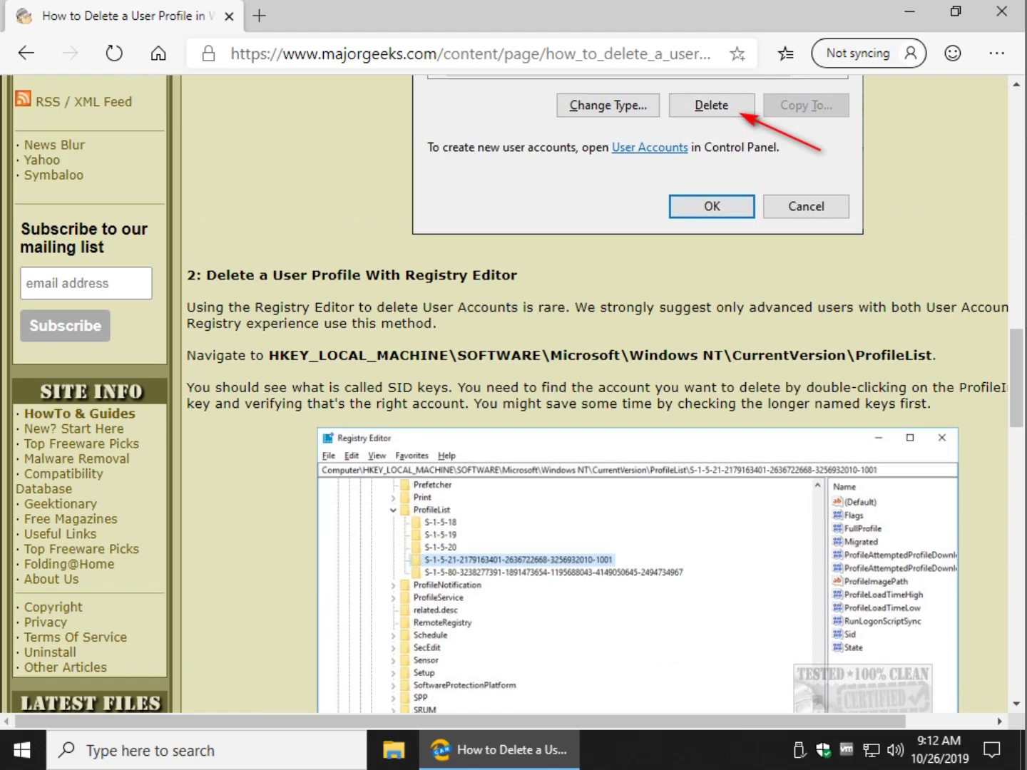
left_click_drag(269, 355, 932, 356)
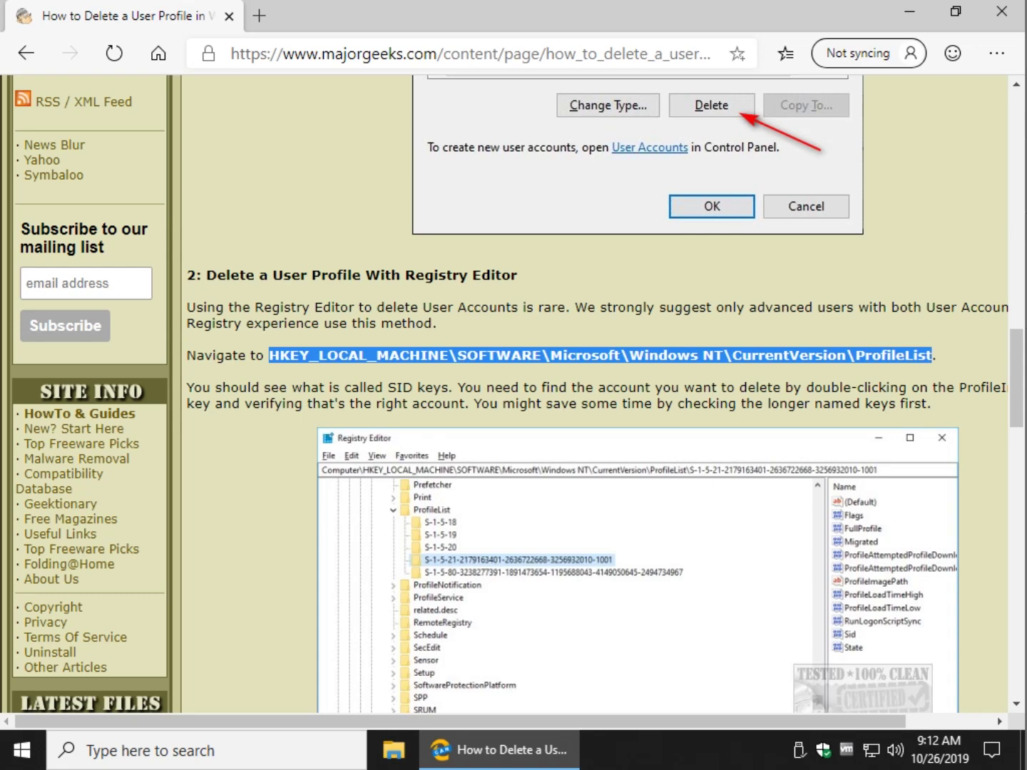
right_click(405, 359)
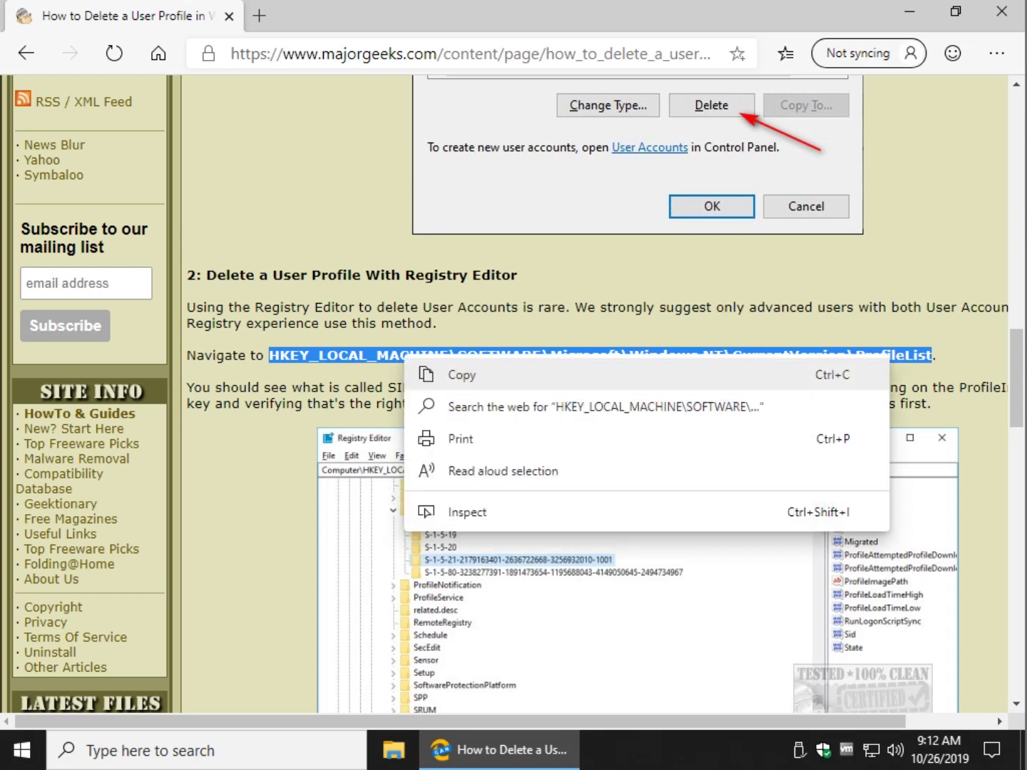
left_click(461, 375)
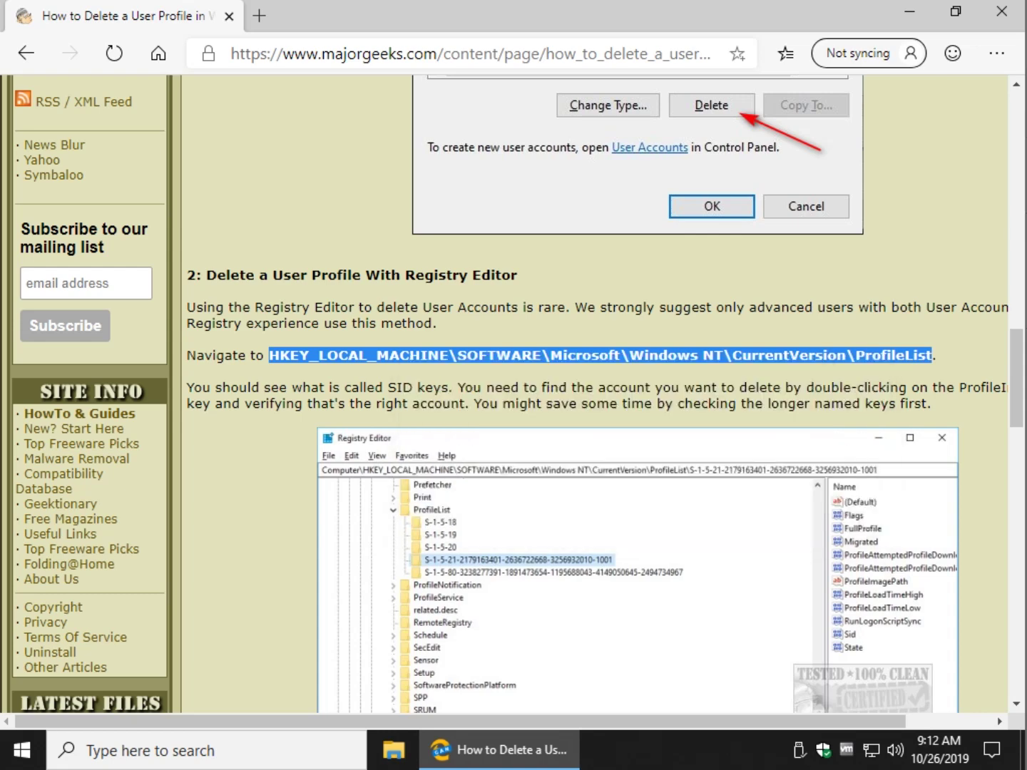
Launch regedit from the Run dialog and go to the copied ProfileList path in Registry Editor
key("super+r")
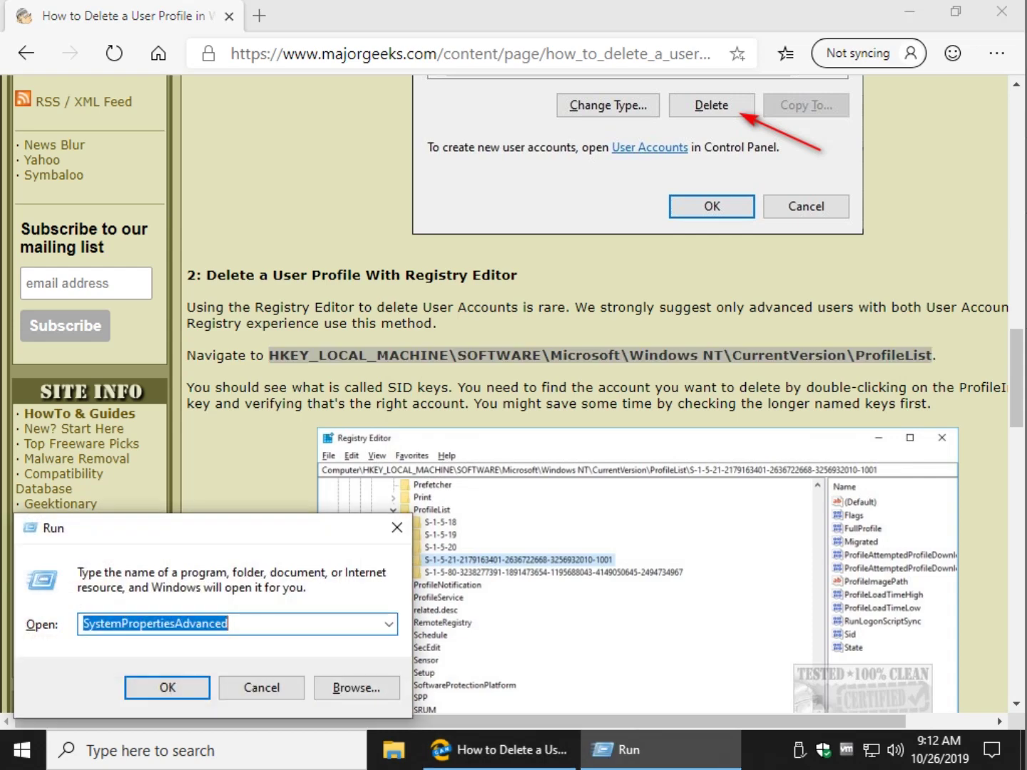
type("regedit")
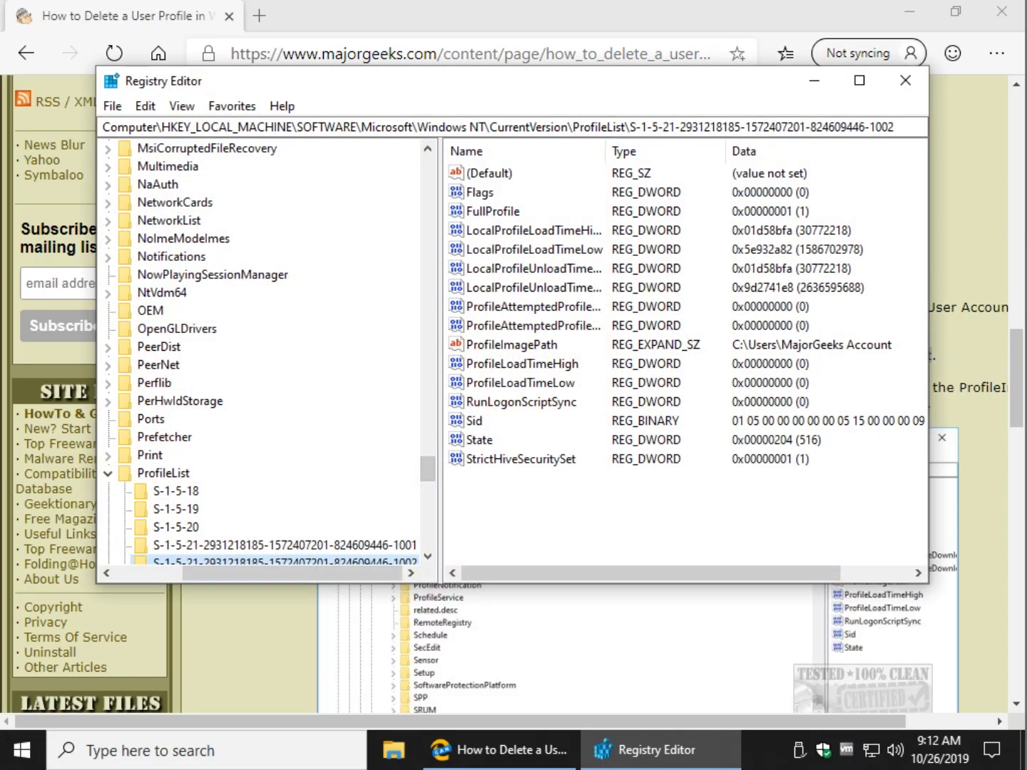
left_click_drag(897, 127, 101, 128)
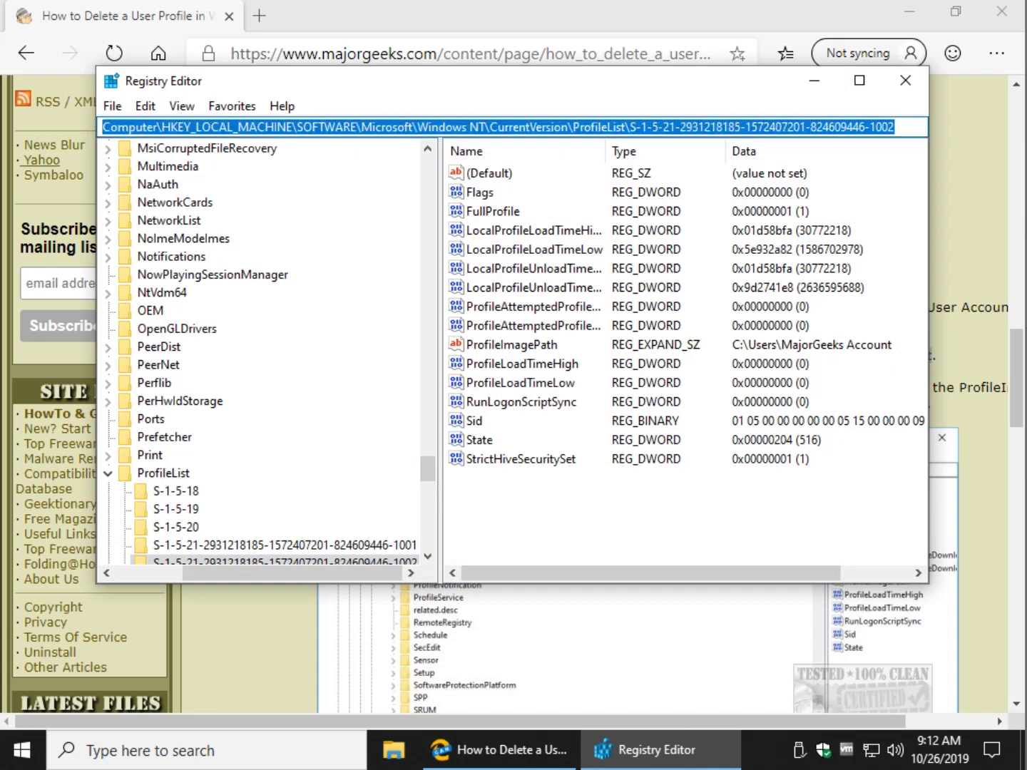
key("ctrl+v")
key("Return")
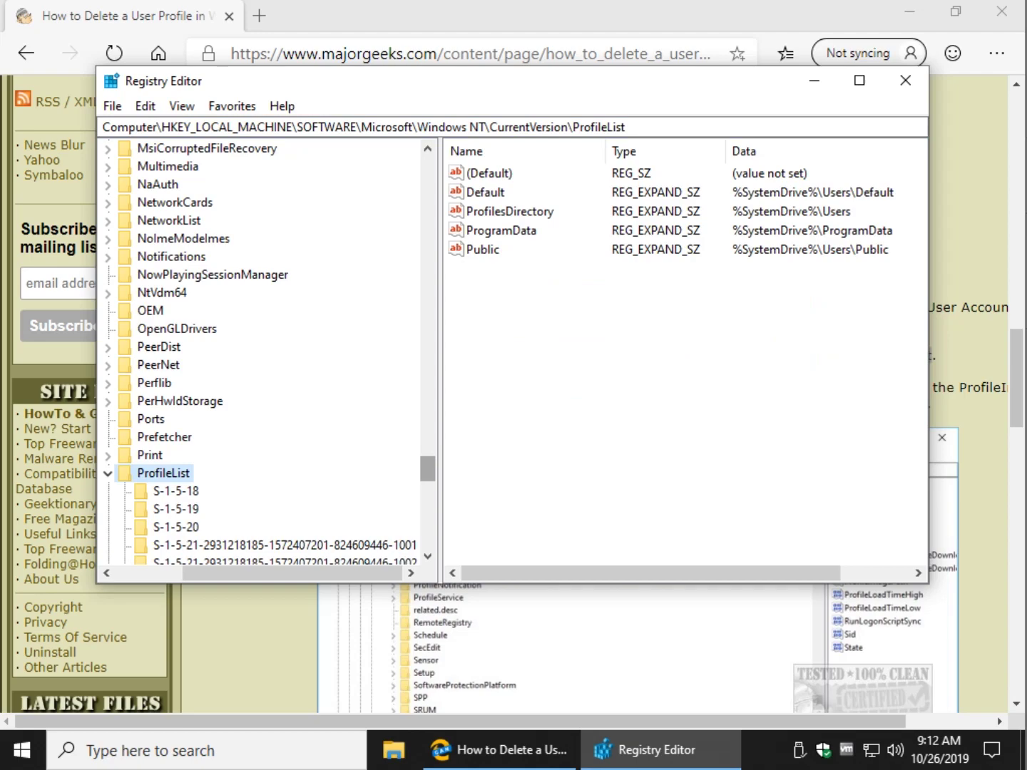
Reposition the Registry Editor window and widen the key tree to show the full SID key names under ProfileList
left_click_drag(588, 91, 638, 114)
scroll(321, 382, "down", 3)
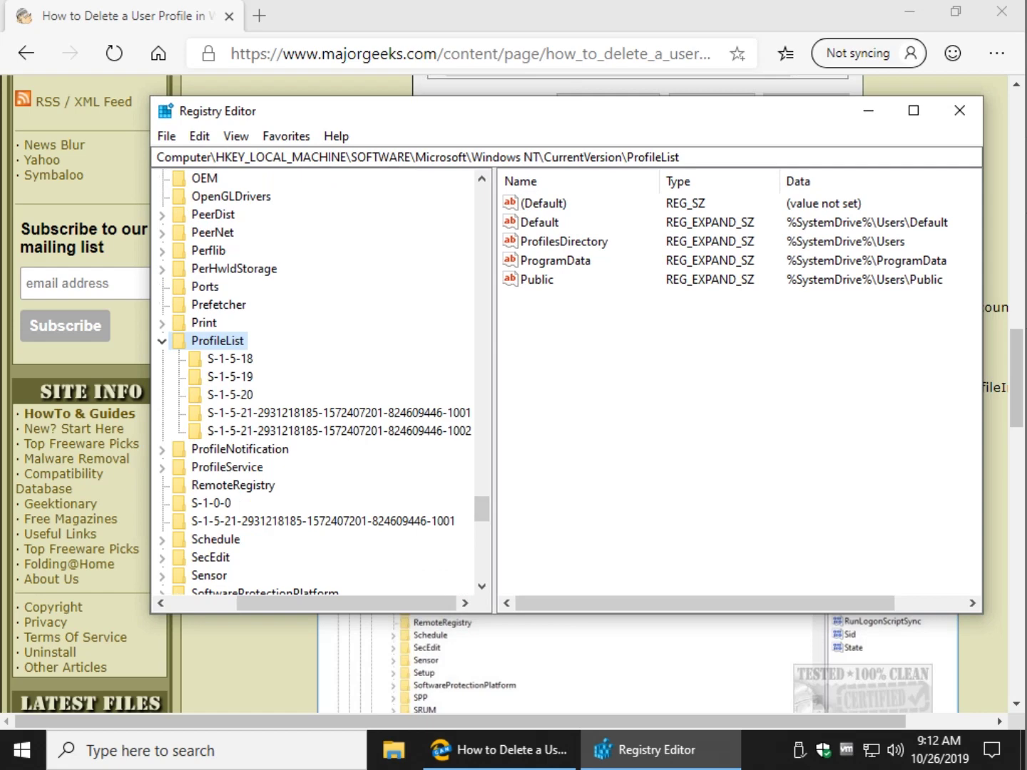
mouse_move(494, 355)
left_mouse_down()
mouse_move(567, 357)
mouse_move(524, 357)
left_mouse_up()
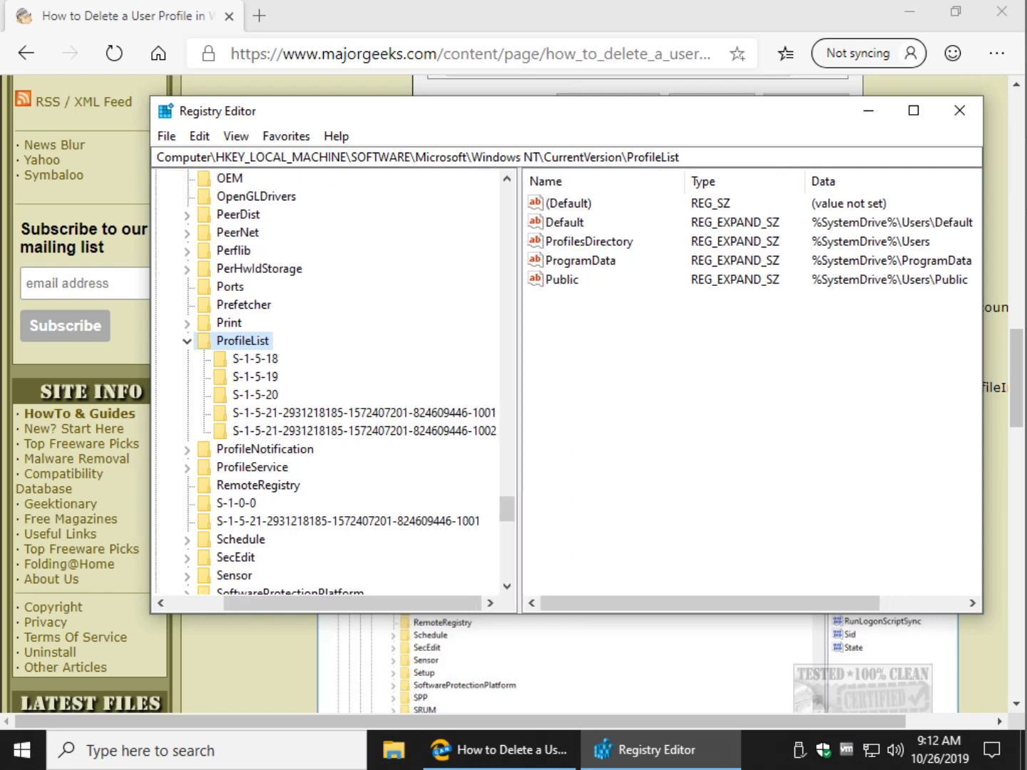
Compare the ProfileImagePath values of the two long SID keys ending in 1001 and 1002 under ProfileList
left_click(363, 413)
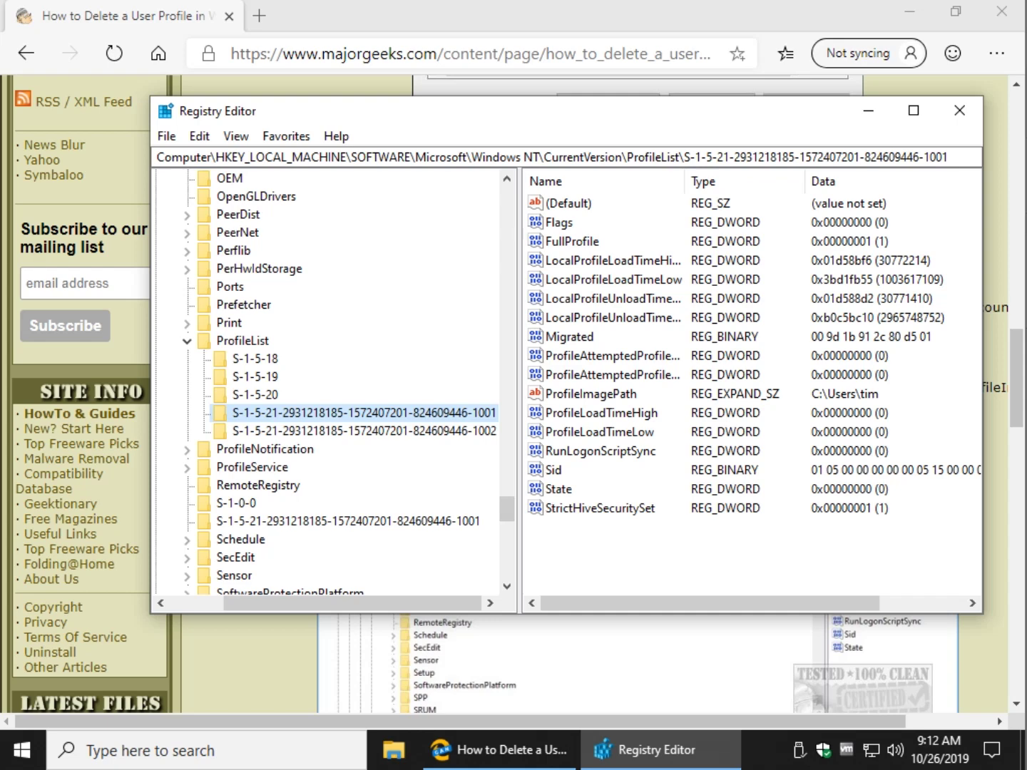
left_click(591, 395)
left_click(363, 431)
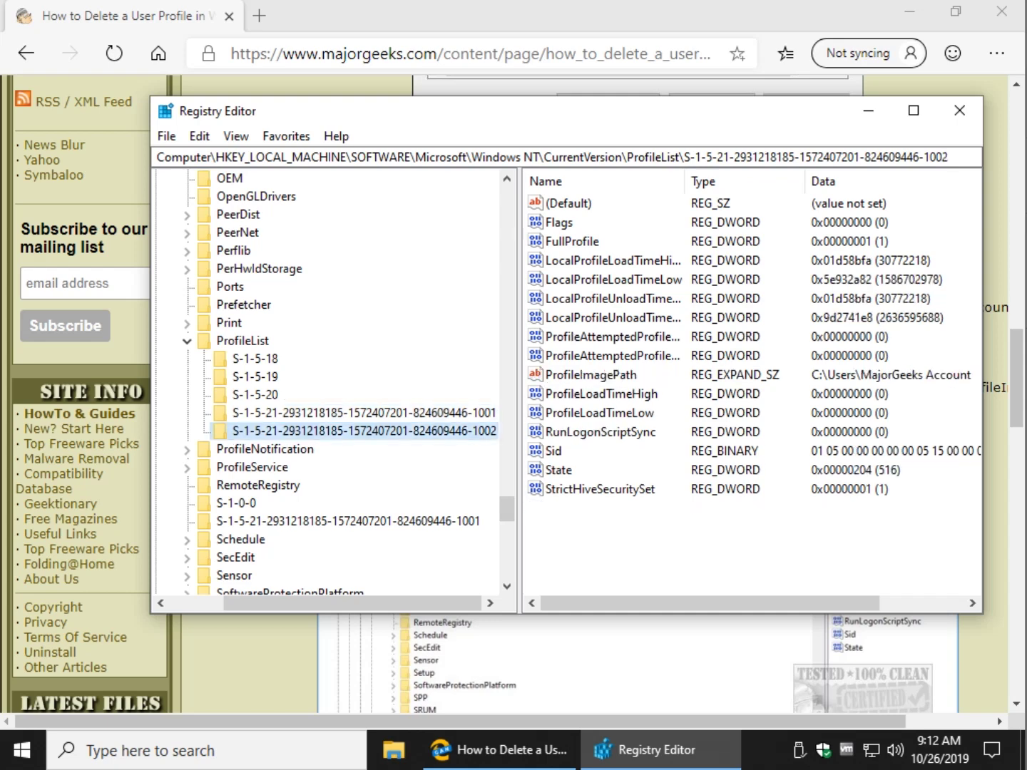
left_click(364, 413)
left_click(363, 430)
left_click(364, 414)
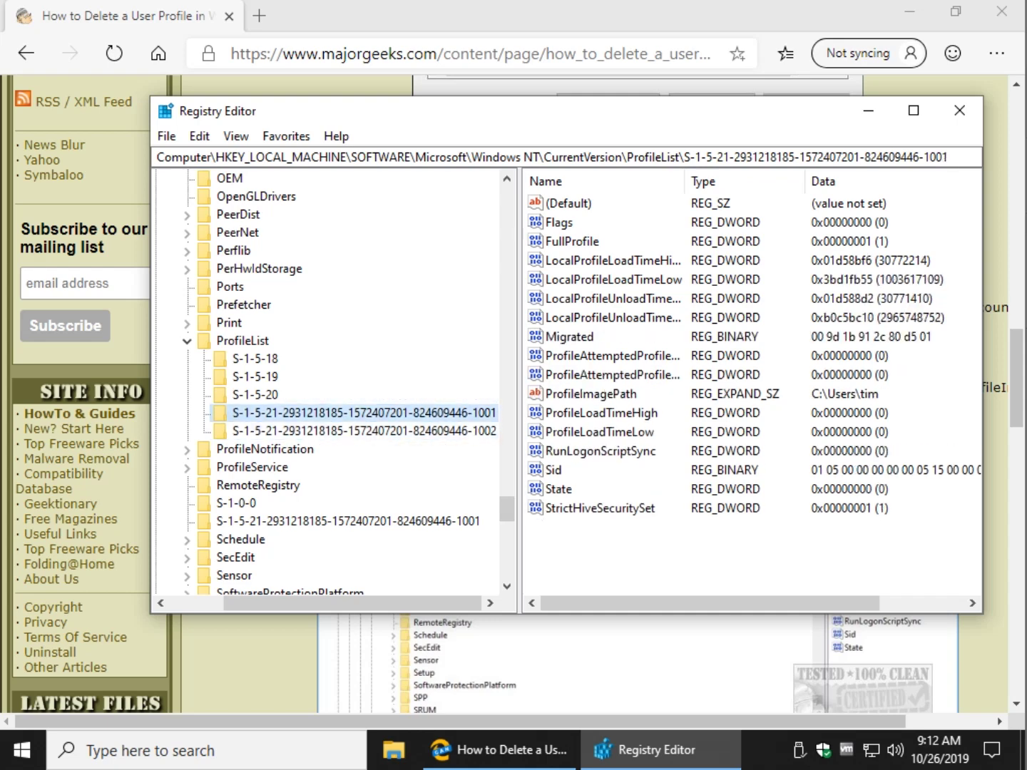
left_click(364, 431)
left_click(363, 413)
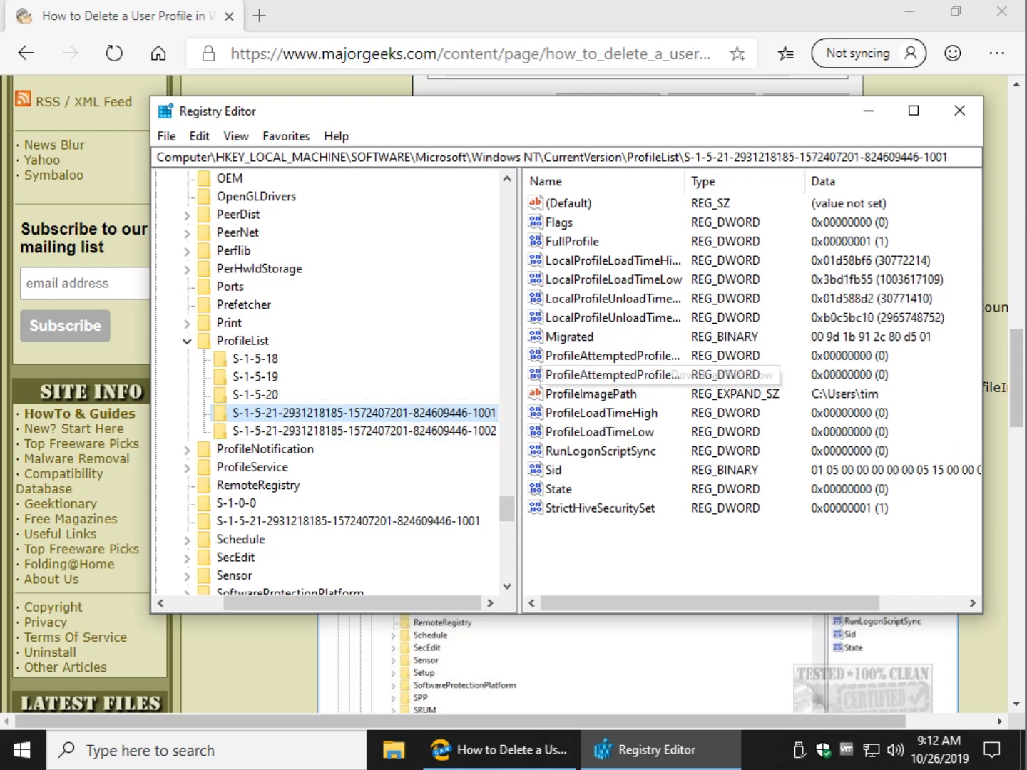
Inspect the ProfileImagePath value of the SID key ending in 1001 without changing it, and select the key ending in 1002
double_click(590, 393)
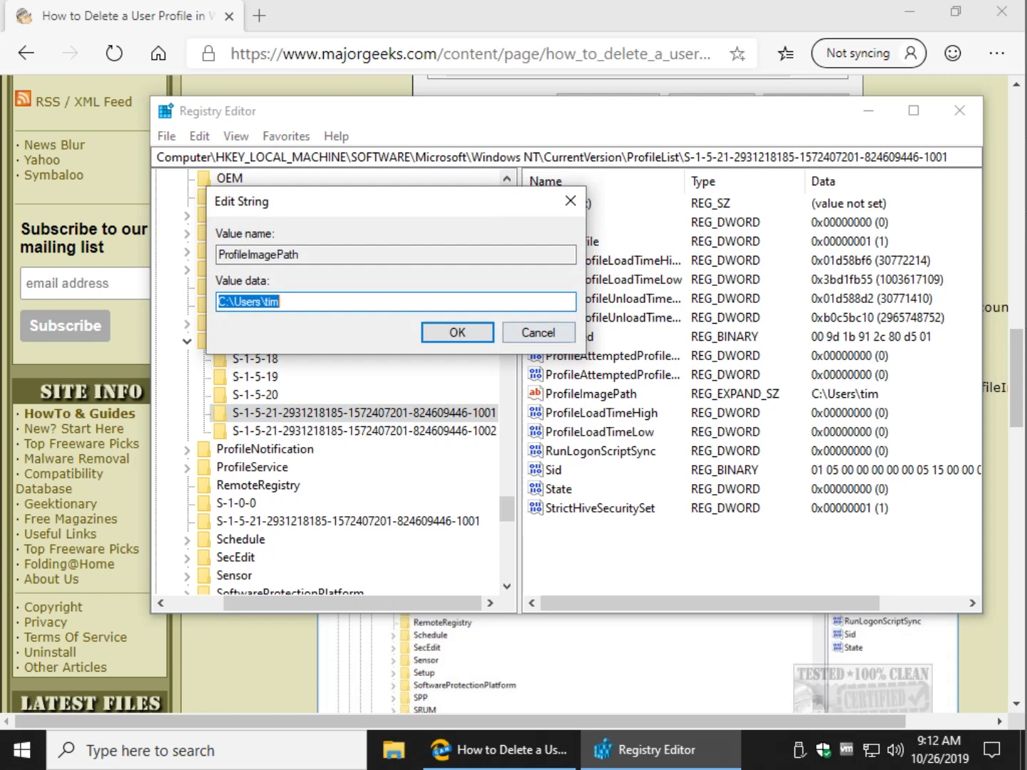
left_click(563, 332)
left_click(364, 432)
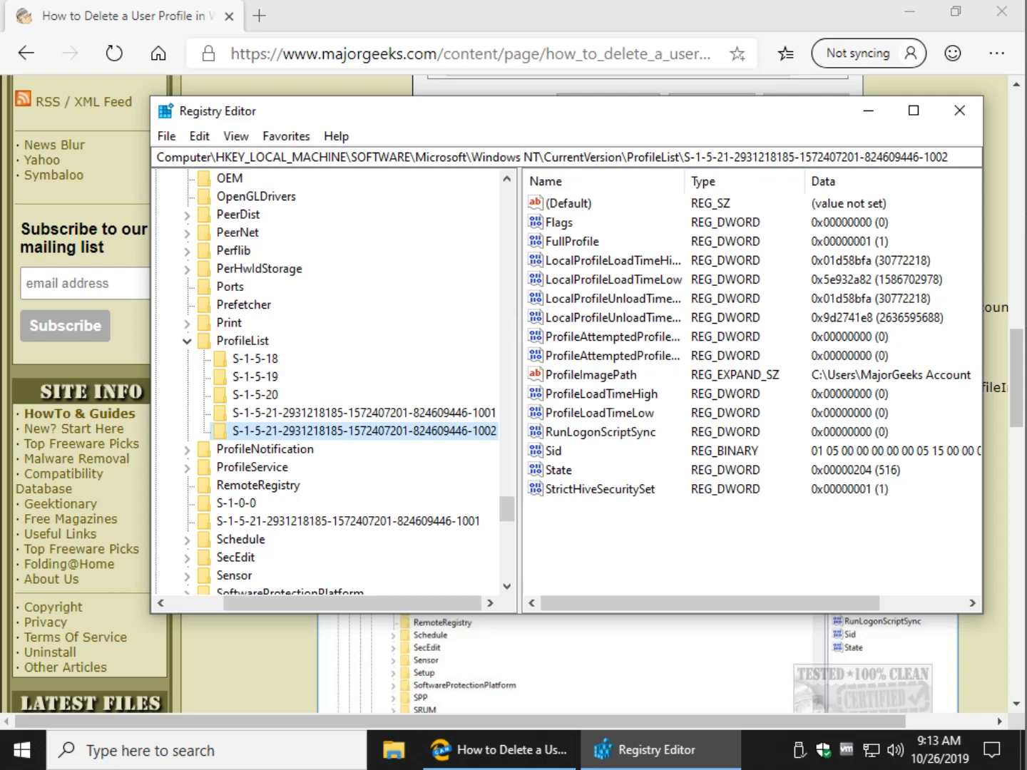
Inspect the ProfileImagePath value of the SID key ending in 1002 without changing it
left_click(363, 412)
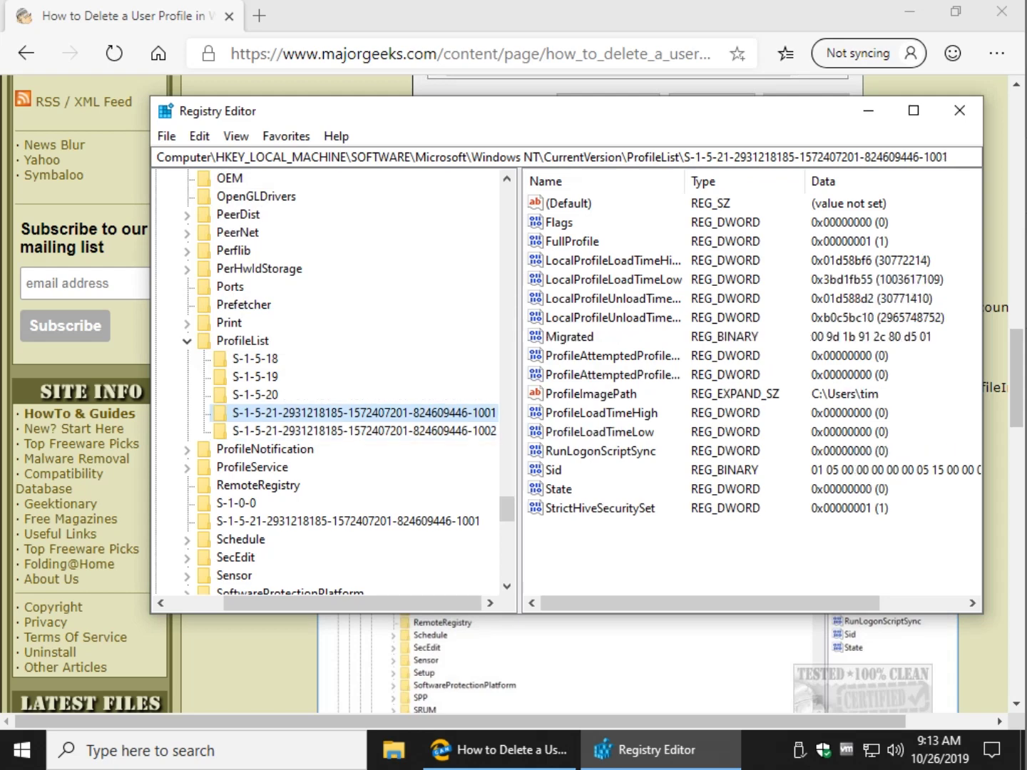
left_click(364, 431)
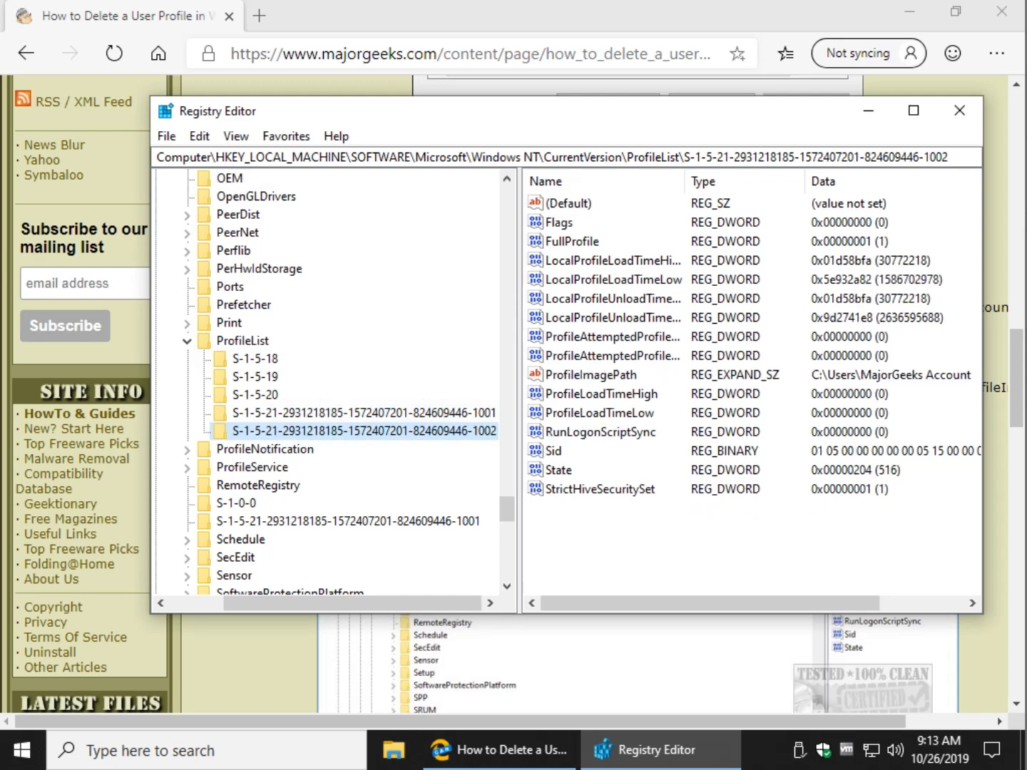
double_click(591, 375)
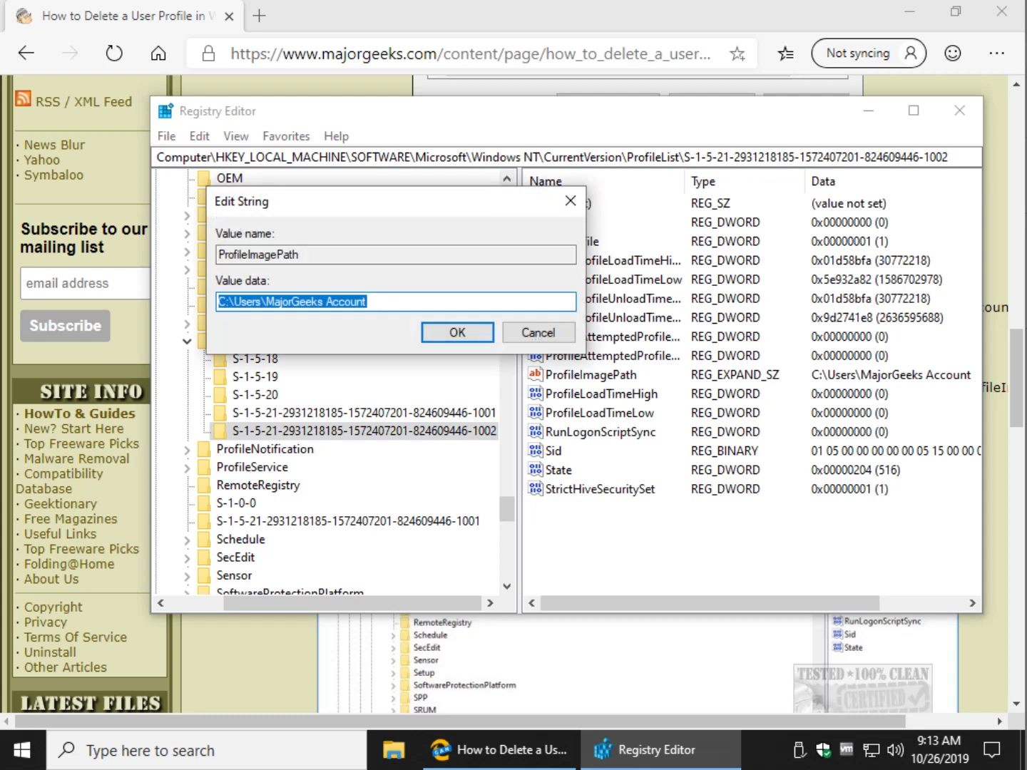
left_click(539, 333)
Show the Delete option for the SID key ending in 1002 without applying it, and close Registry Editor
right_click(410, 430)
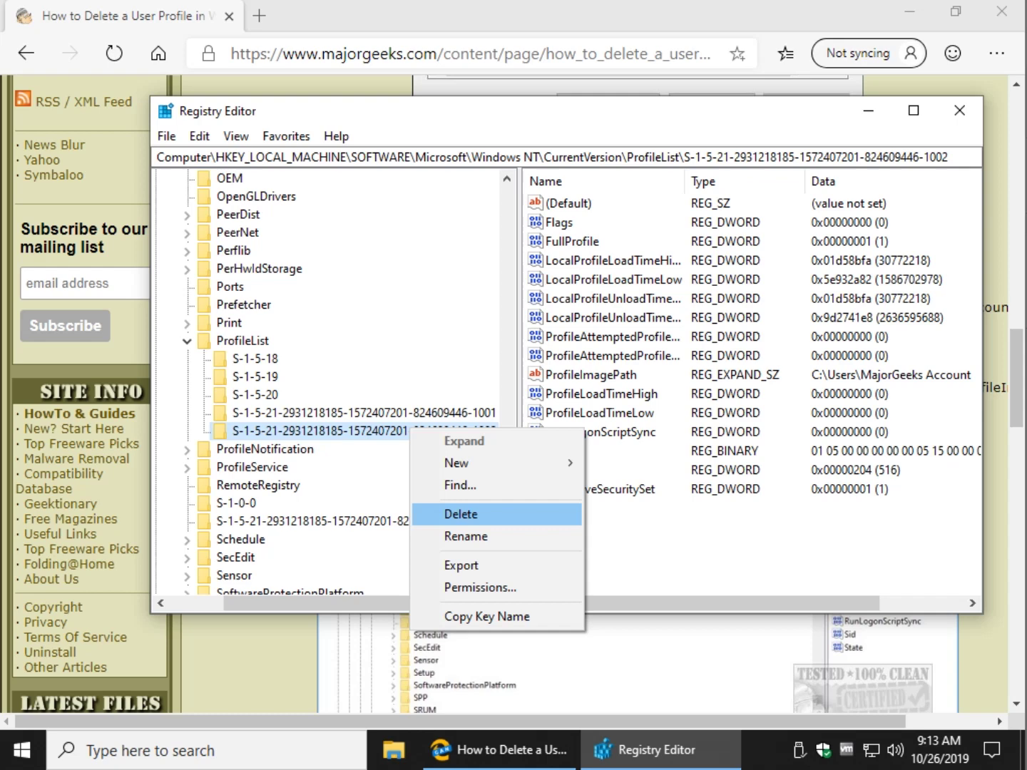
left_click(436, 413)
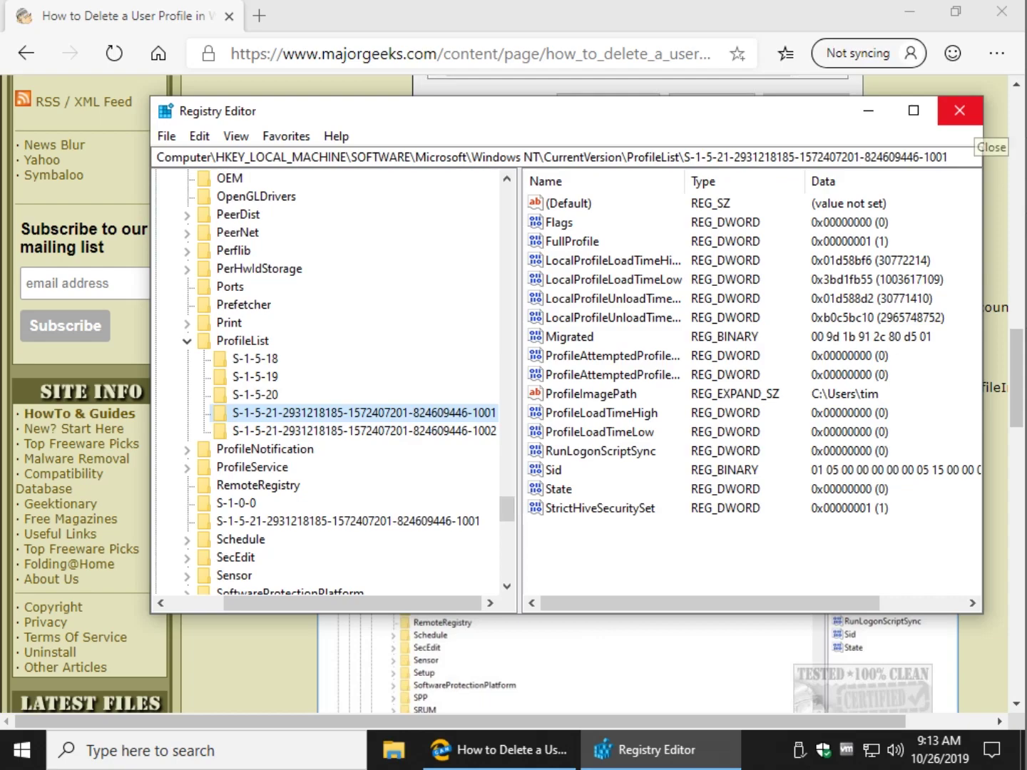
left_click(960, 111)
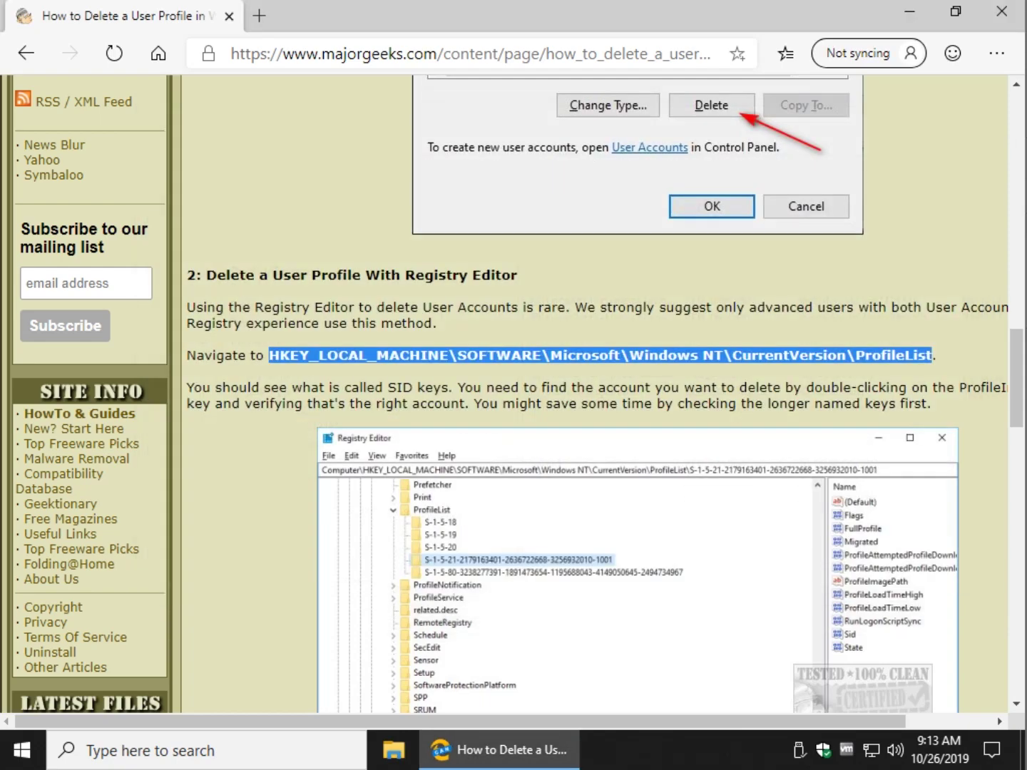
Open the C:\Users folder in a new File Explorer window
scroll(594, 392, "down", 15)
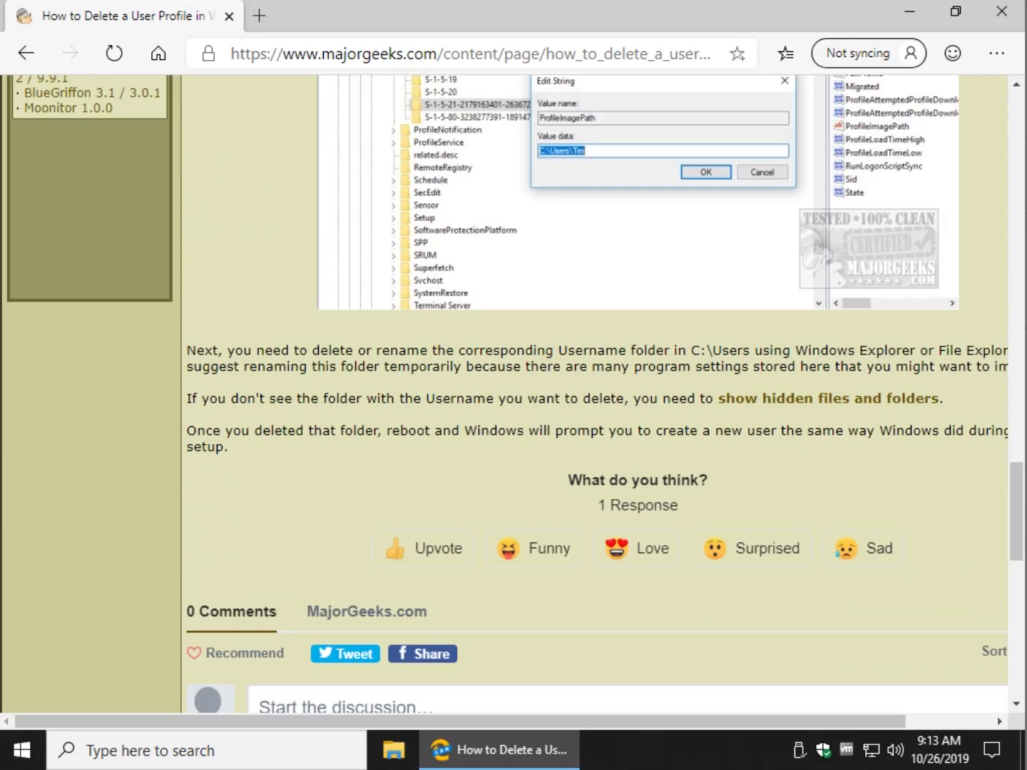
scroll(594, 393, "up", 15)
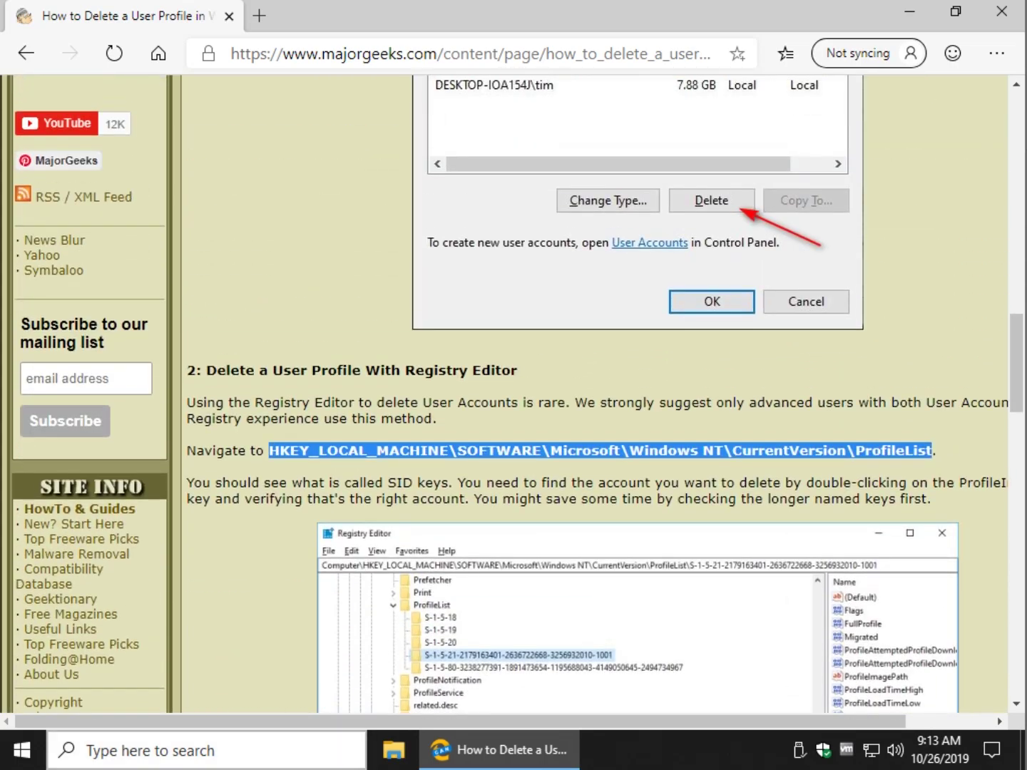
key("super+e")
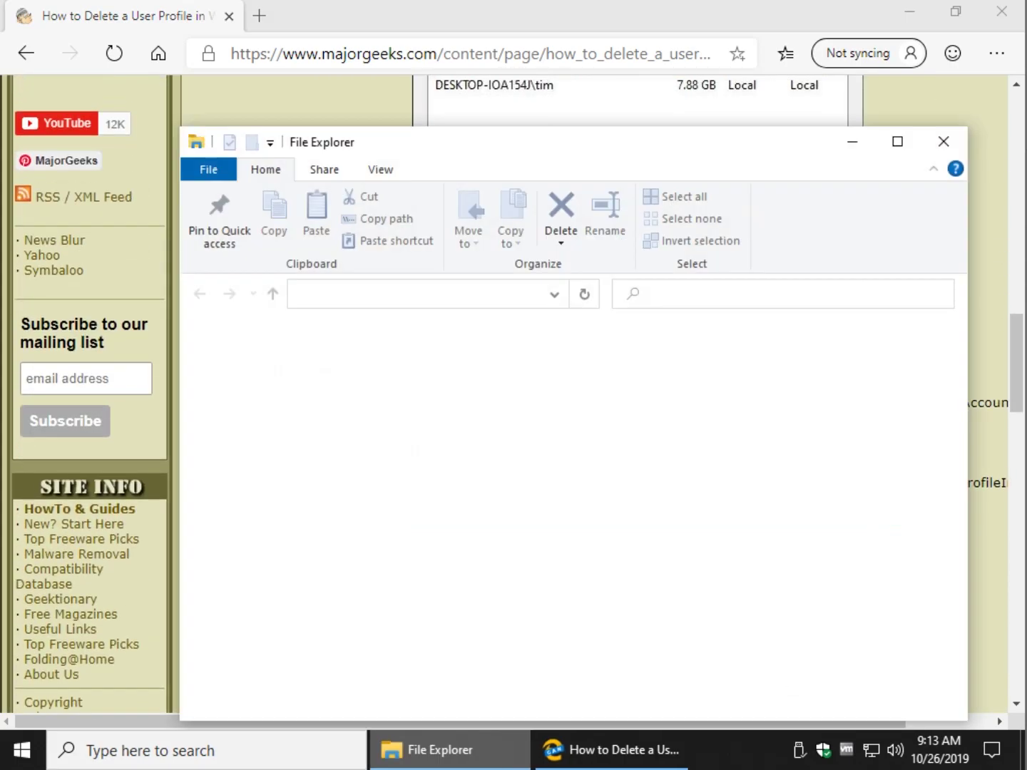
left_click_drag(527, 142, 505, 63)
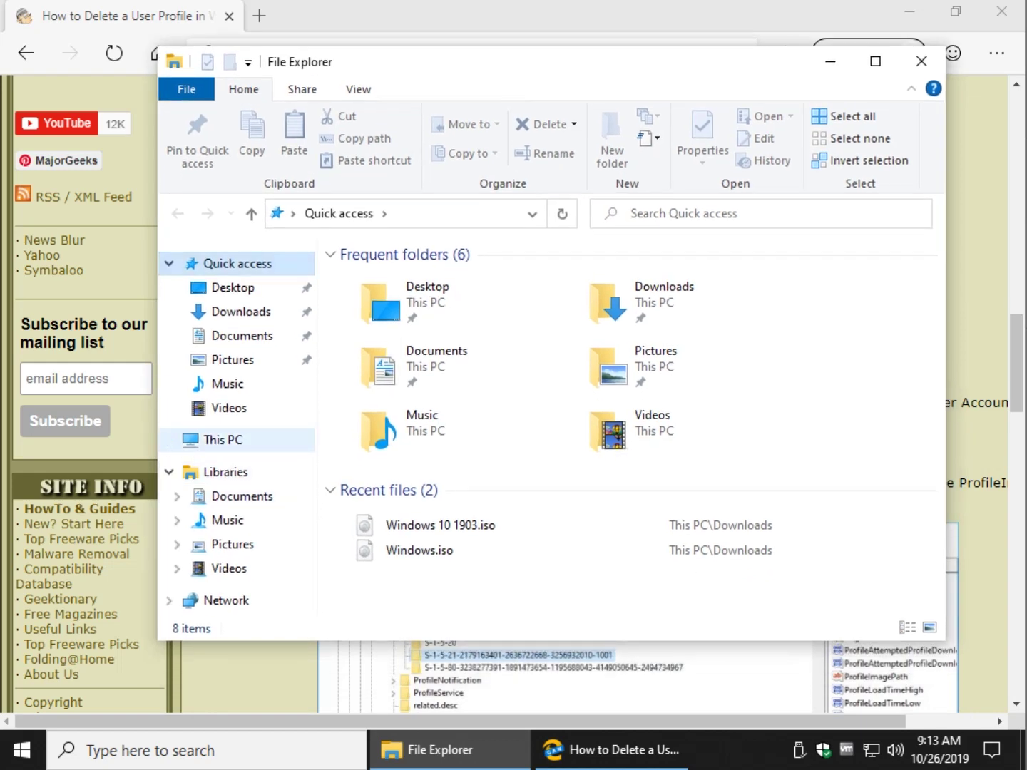
left_click(169, 440)
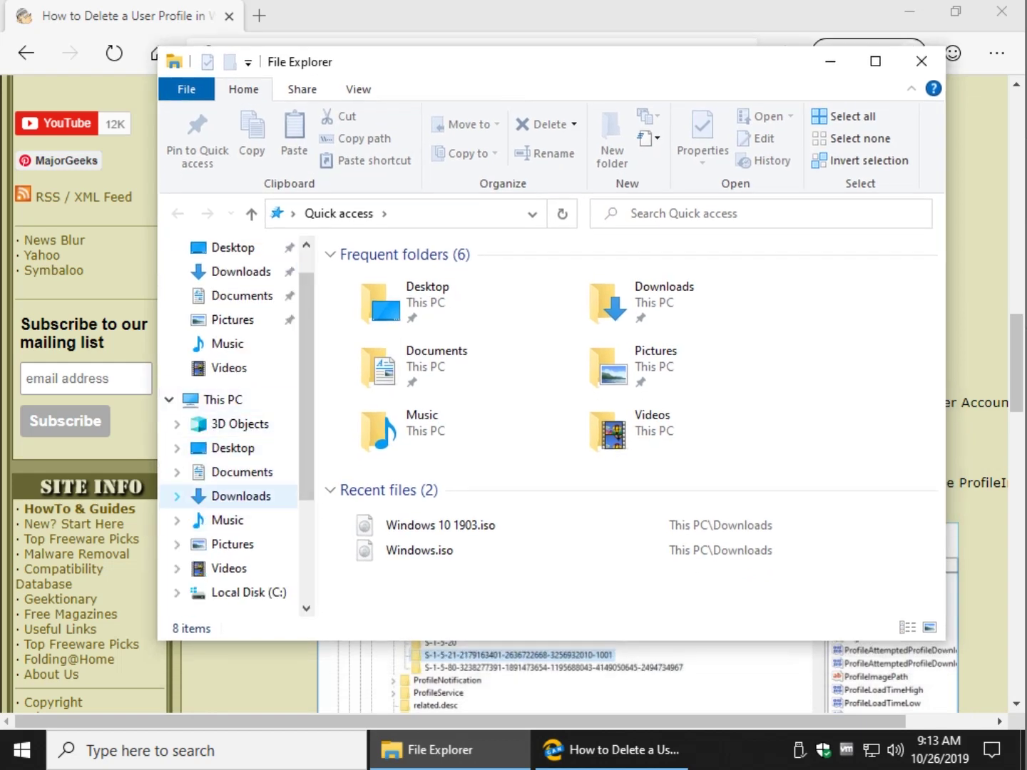
scroll(241, 495, "down", 1)
left_click(242, 544)
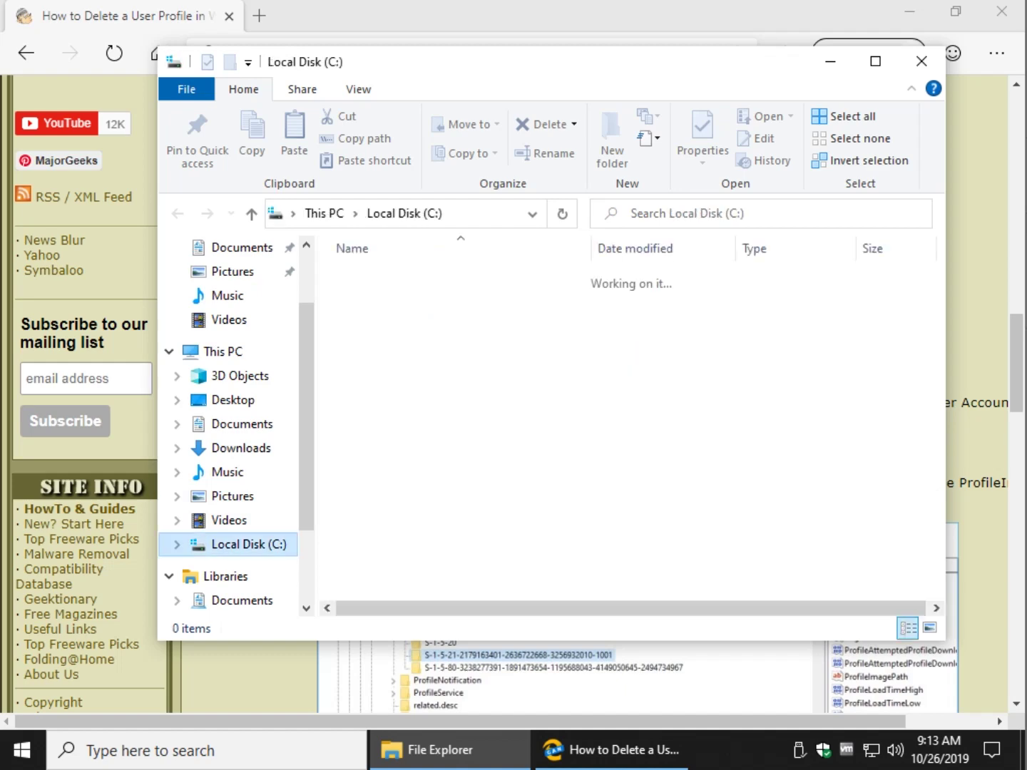
scroll(235, 422, "down", 1)
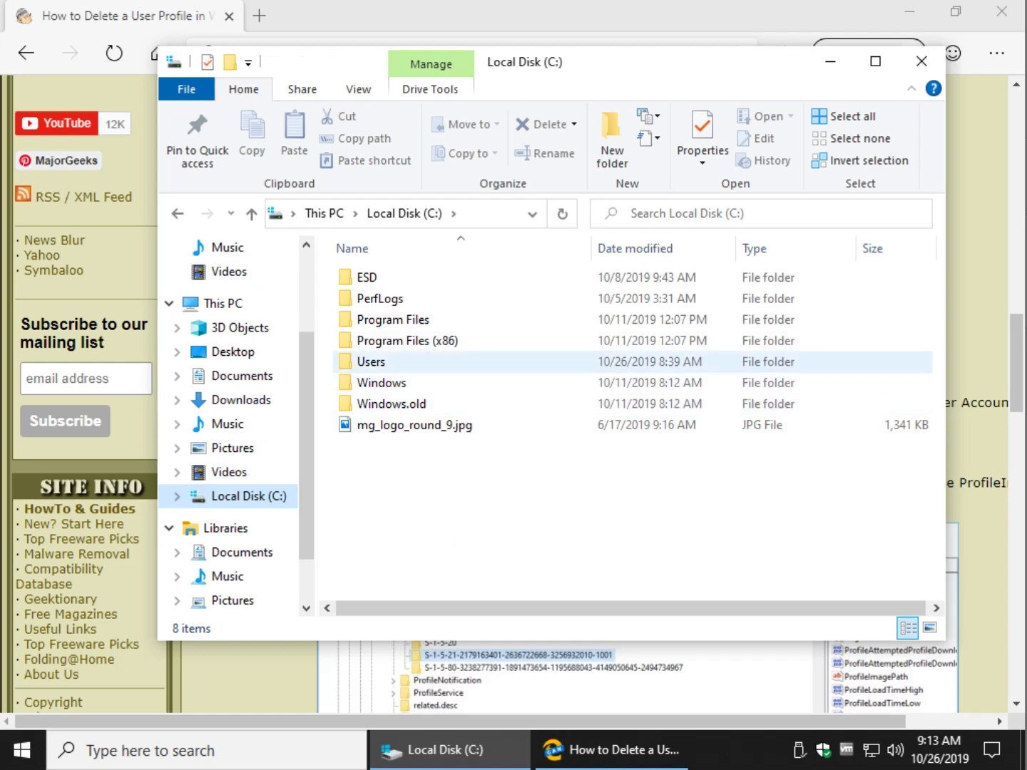
double_click(370, 362)
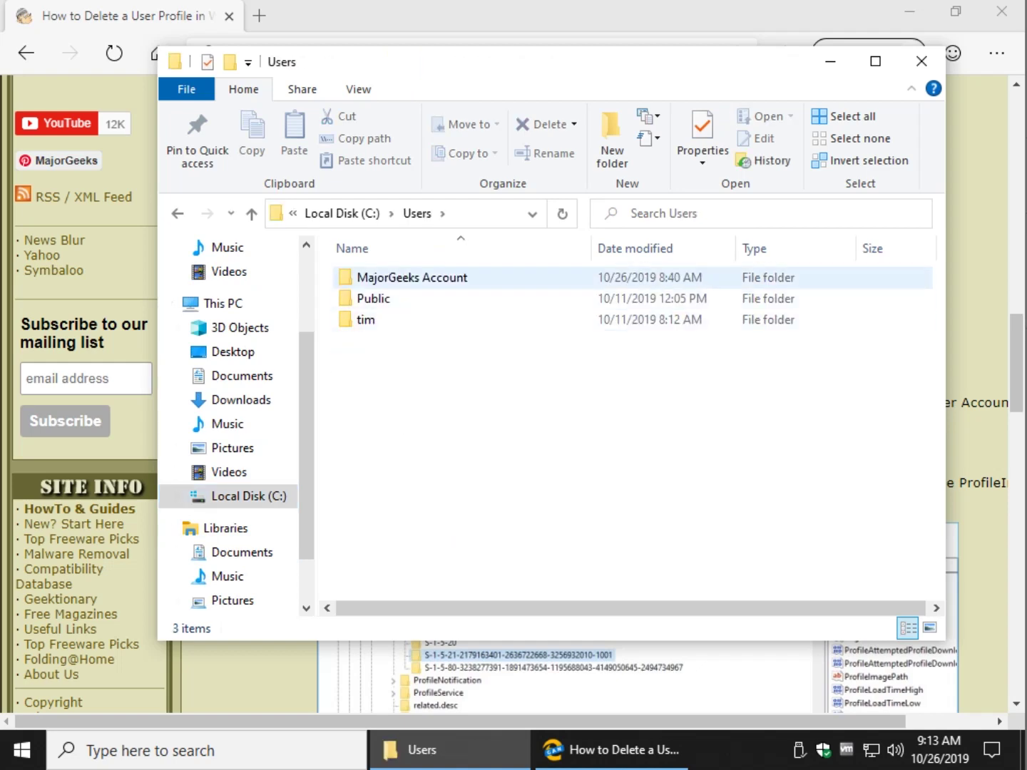
Look inside the personal profile folder listed below Public and return to the Users folder
left_click(427, 278)
double_click(425, 319)
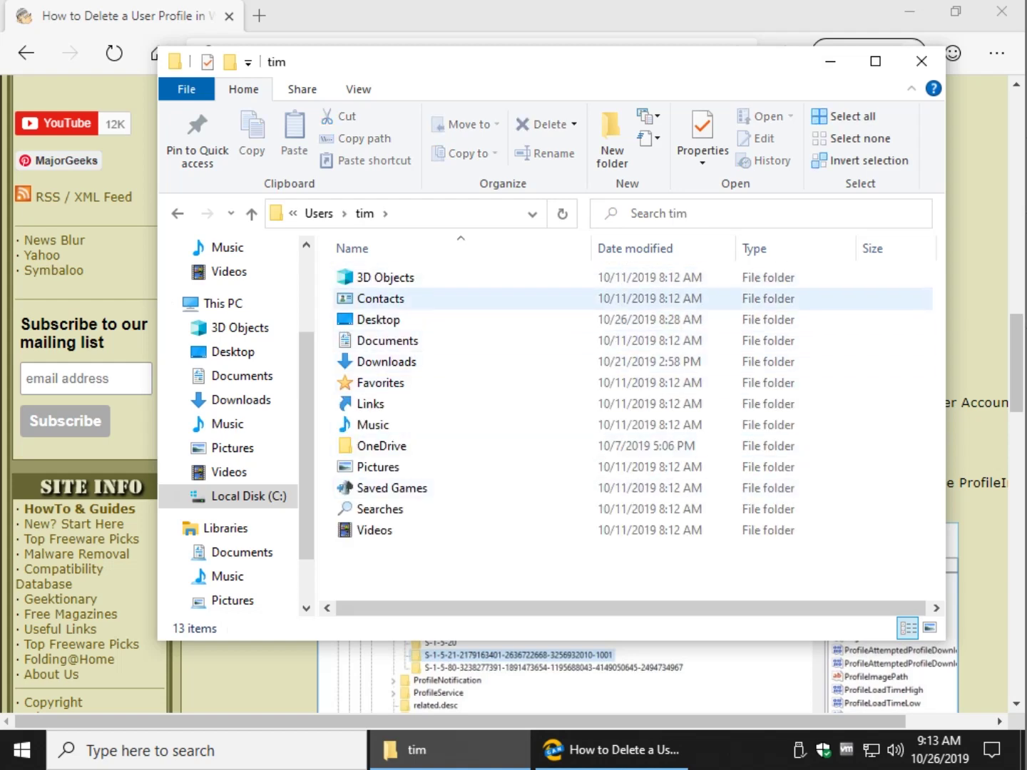
left_click(177, 213)
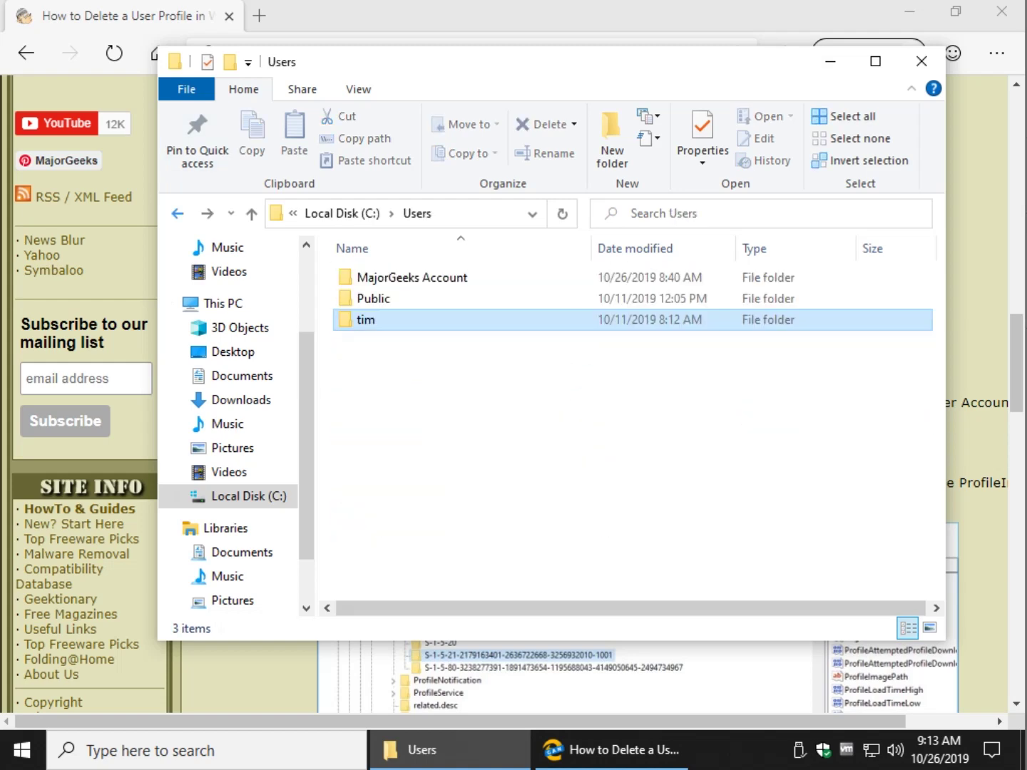
Show the Delete and Rename options for the MajorGeeks Account folder without applying them, and close File Explorer
left_click(412, 277)
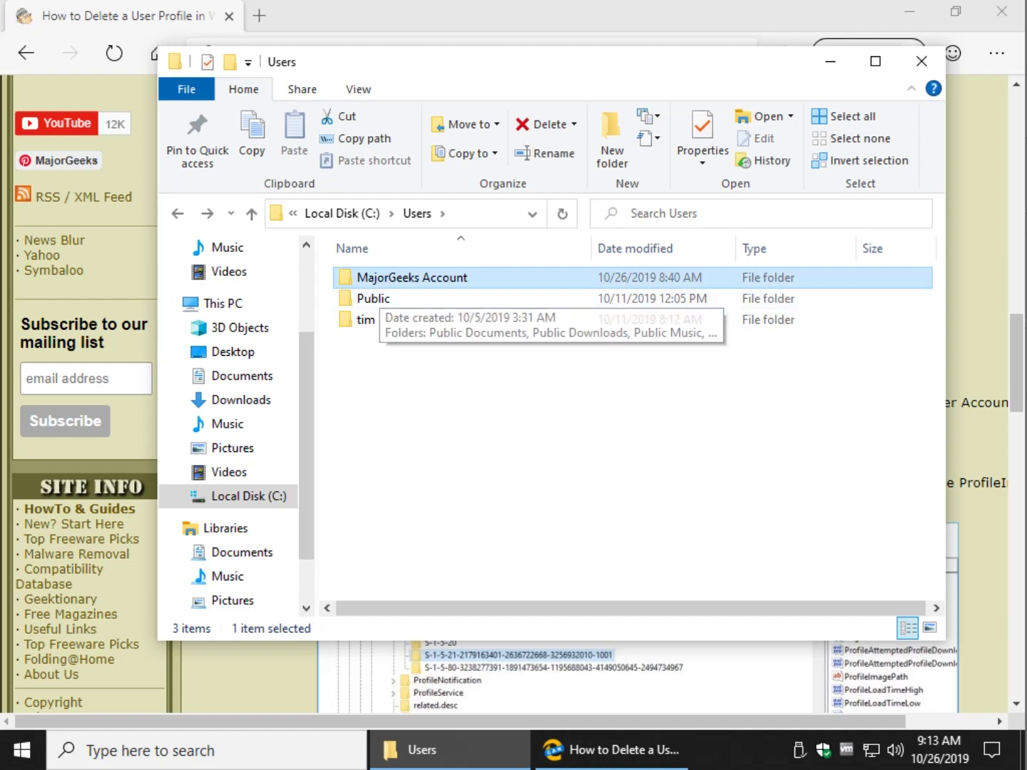
right_click(403, 278)
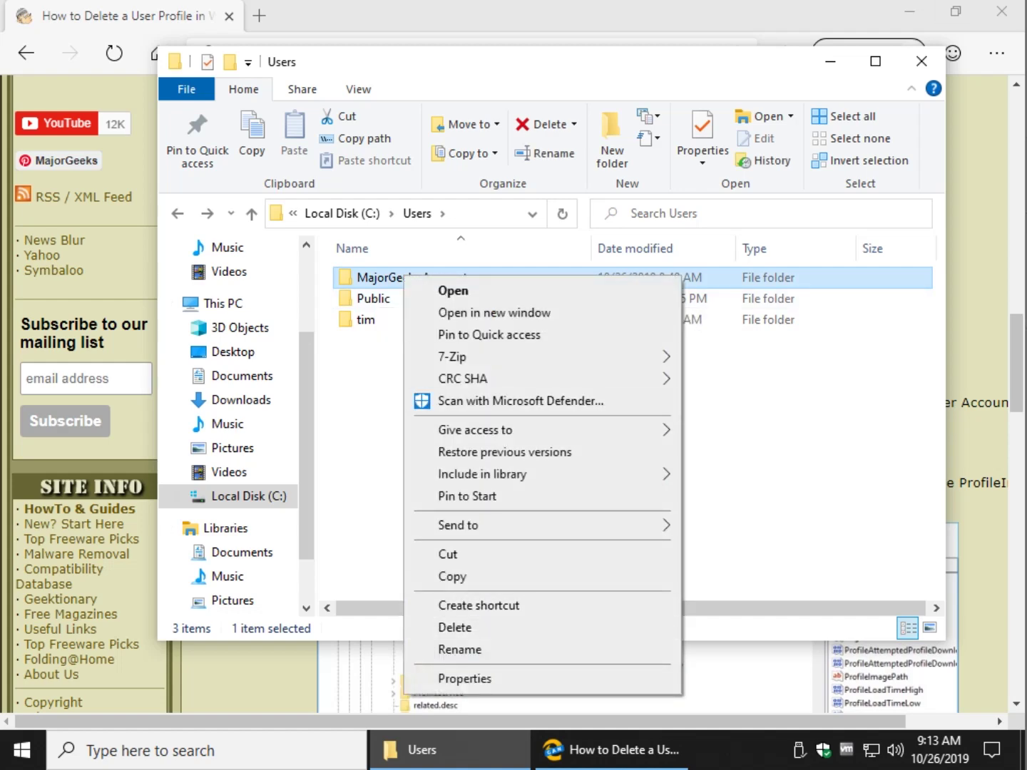
left_click(921, 61)
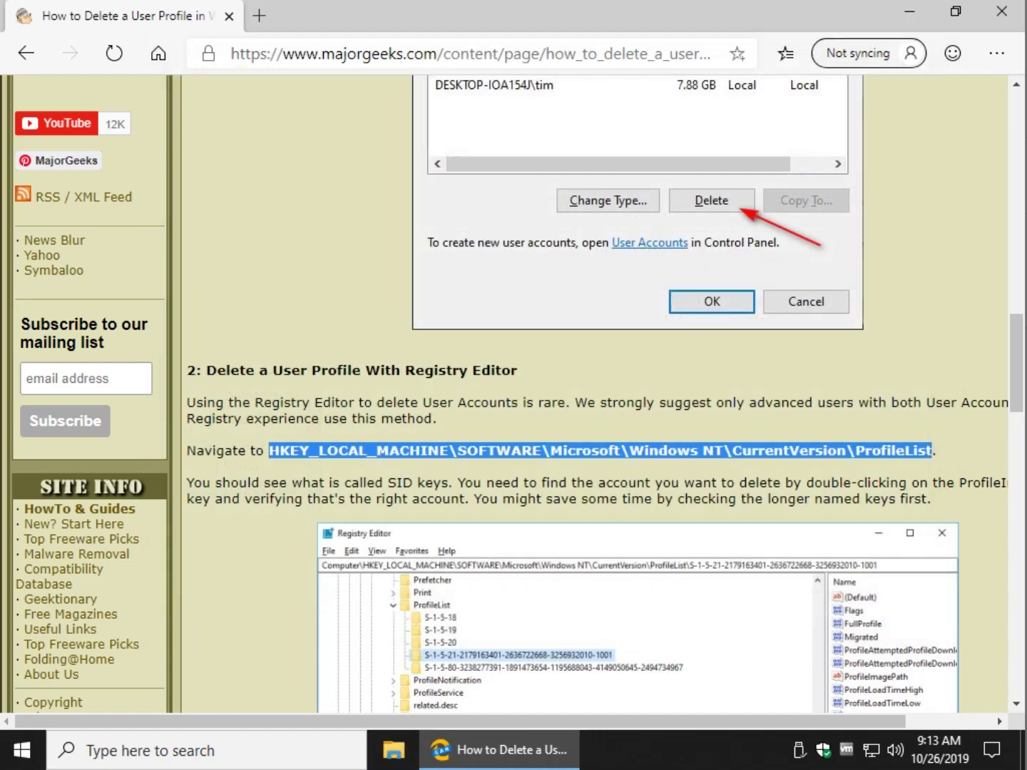
Review the article's System Properties and Registry Editor methods and return to its beginning
scroll(518, 394, "up", 20)
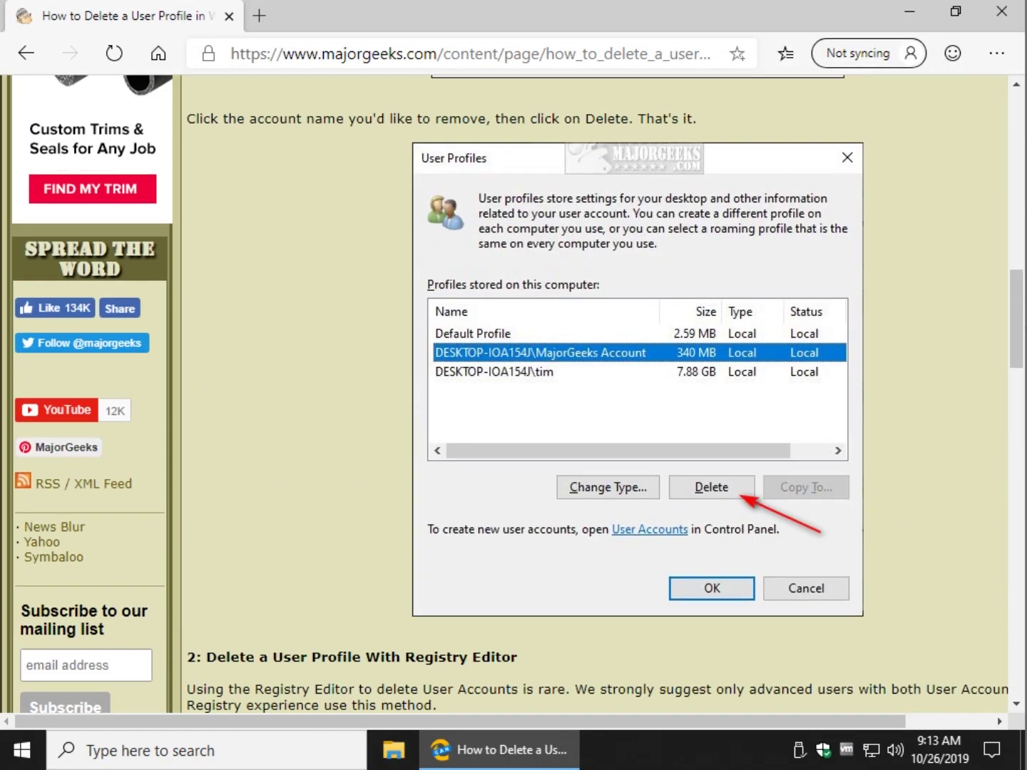
scroll(517, 394, "up", 1)
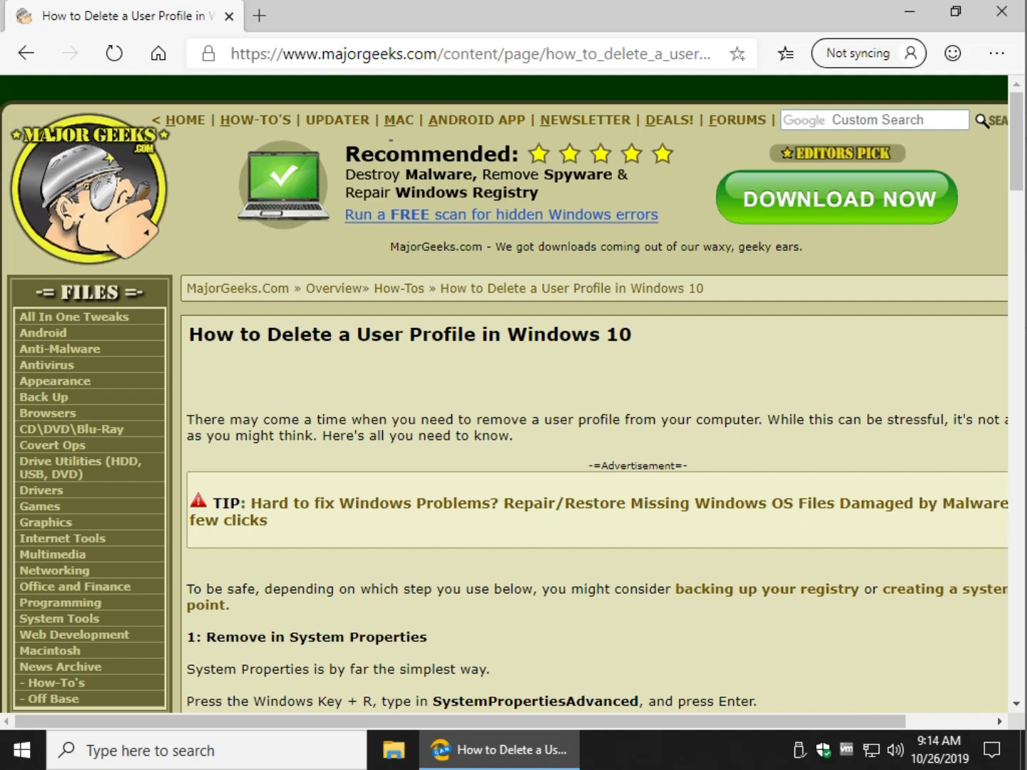
scroll(518, 394, "down", 5)
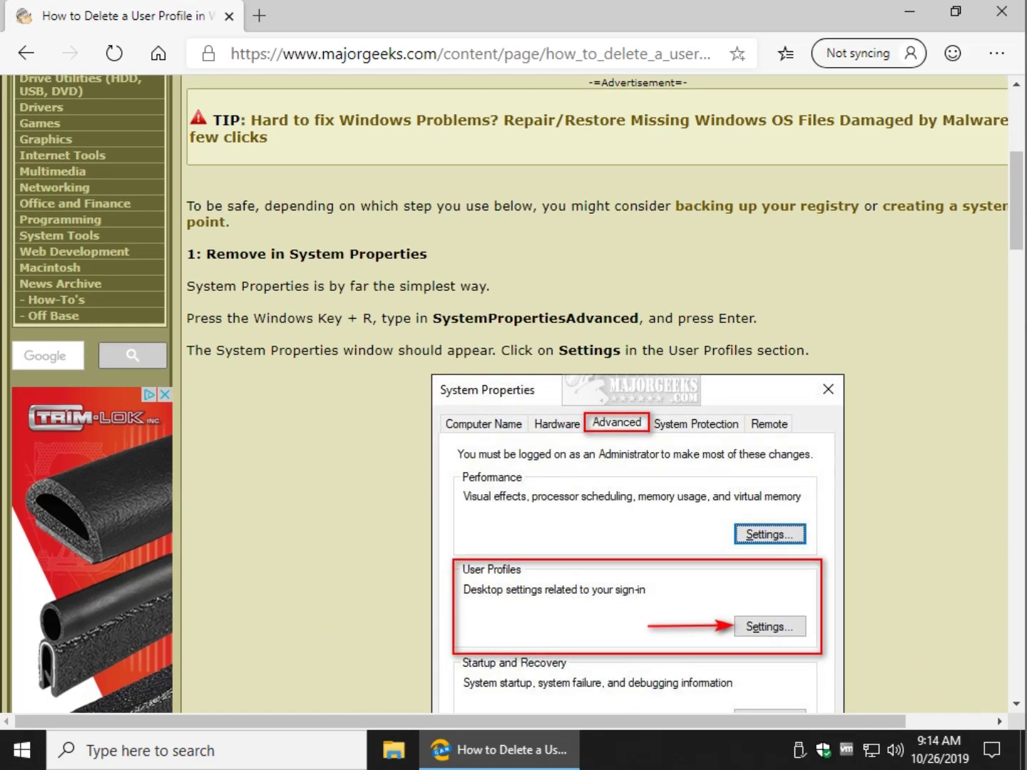
scroll(518, 394, "down", 5)
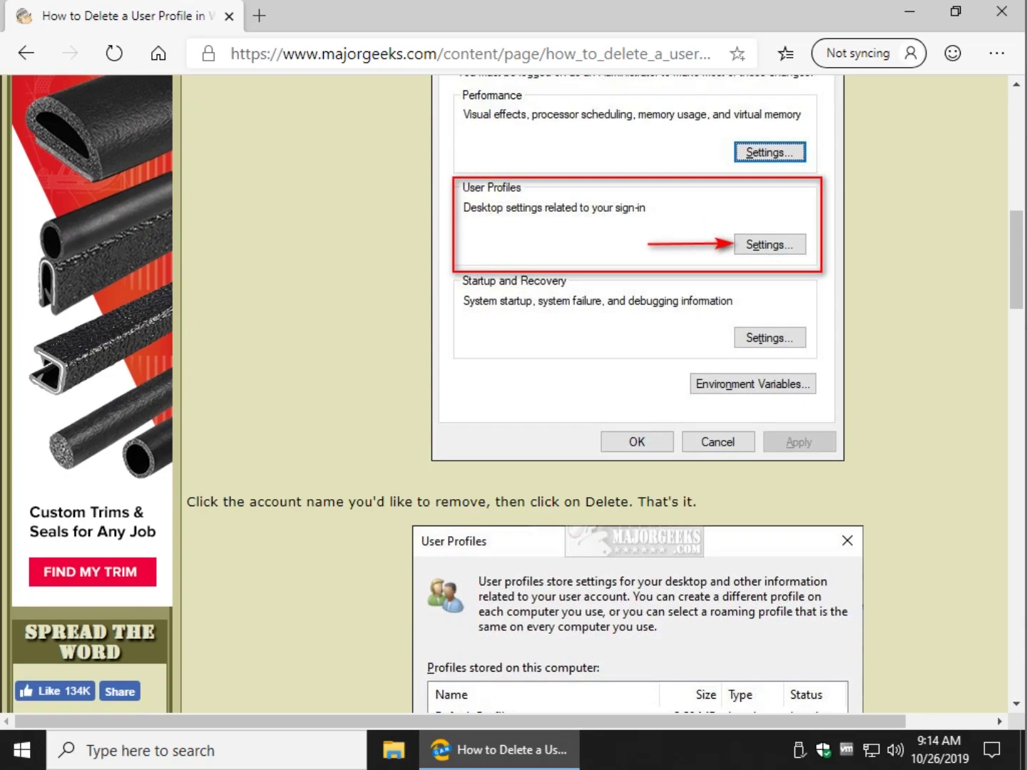
scroll(518, 394, "down", 9)
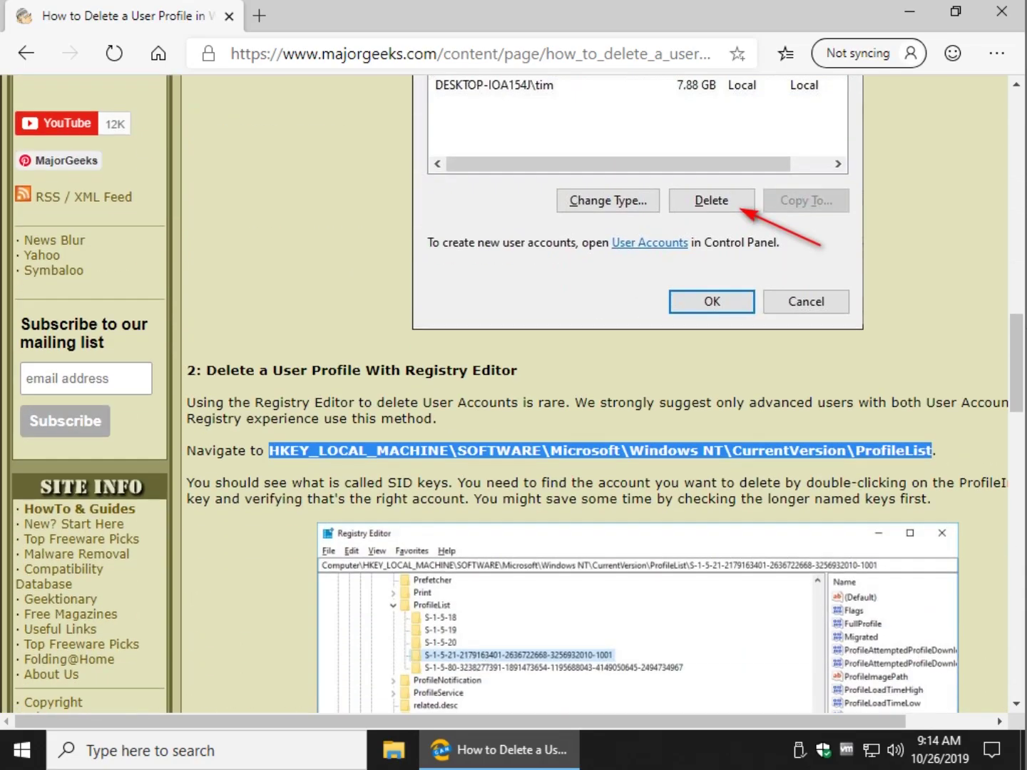
scroll(518, 393, "up", 8)
scroll(517, 395, "up", 12)
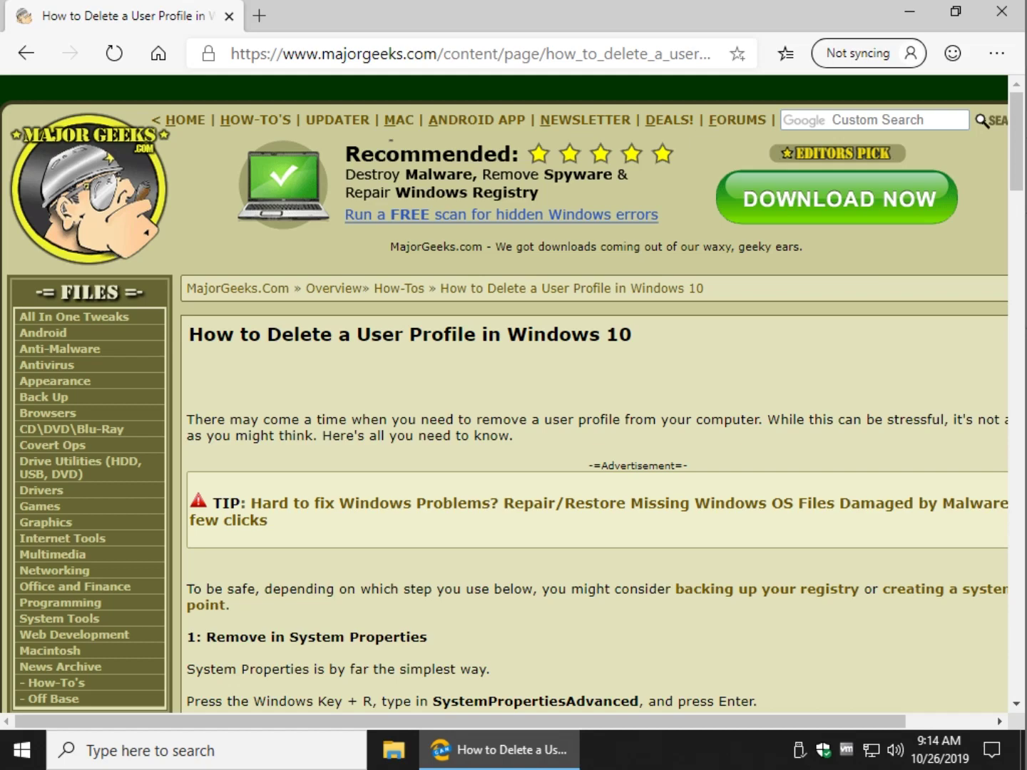
Open the article's linked "backing up your registry" guide and examine its instructions for exporting the registry
scroll(514, 392, "down", 3)
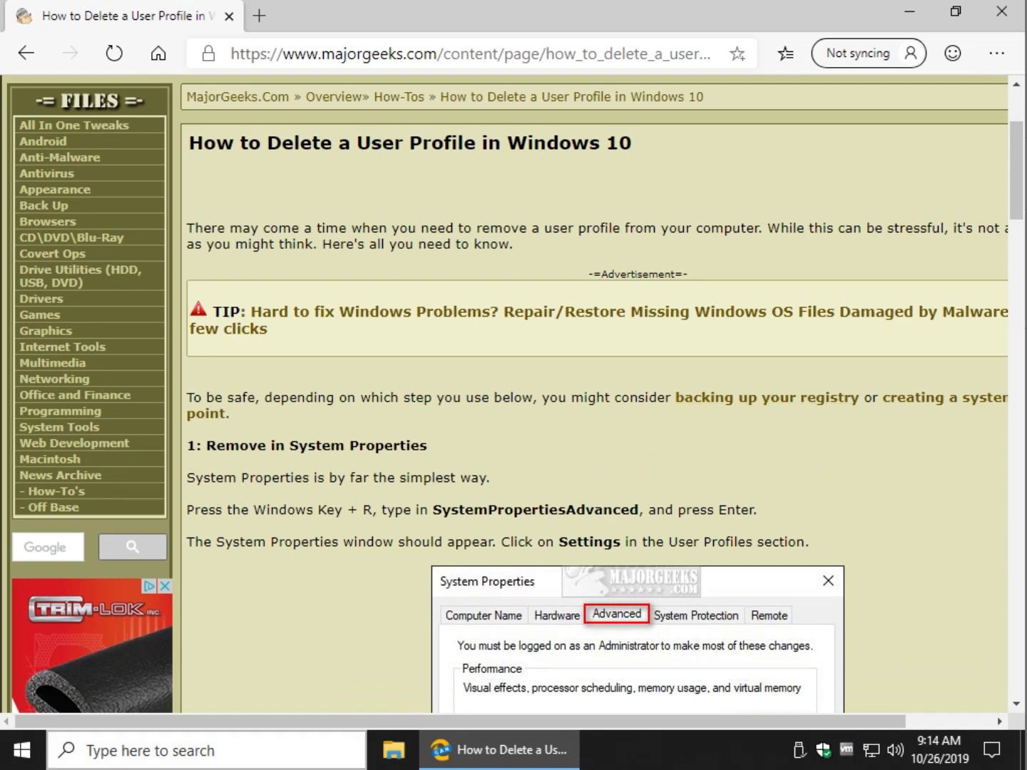
scroll(514, 392, "right", 3)
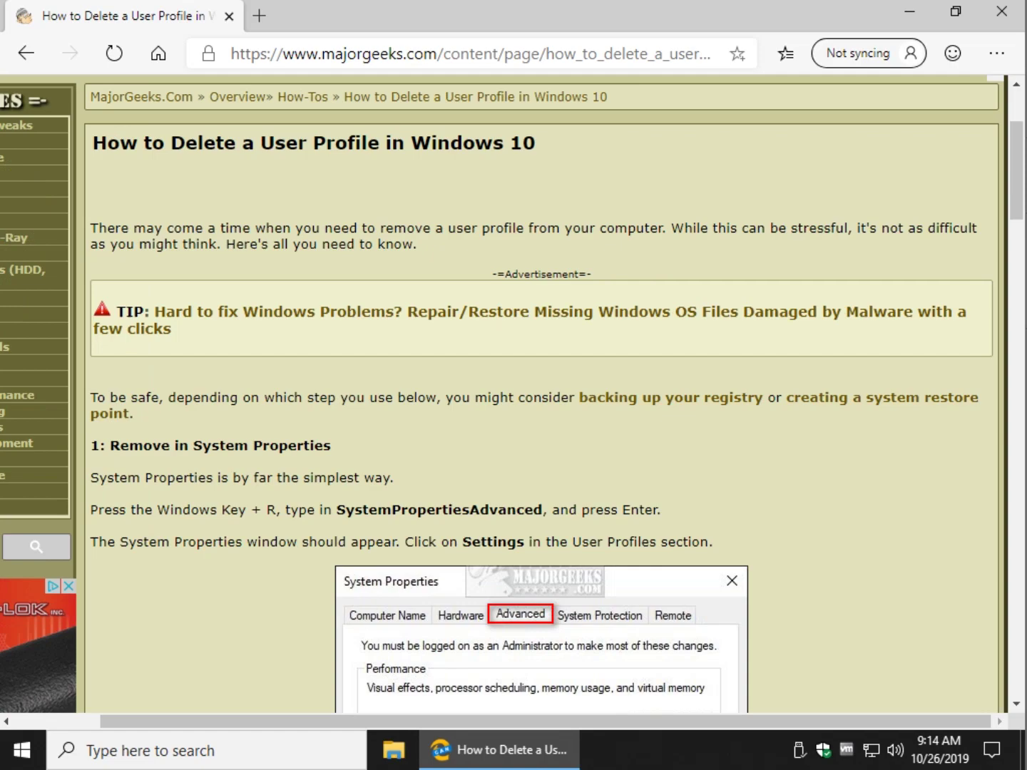
left_click(671, 398)
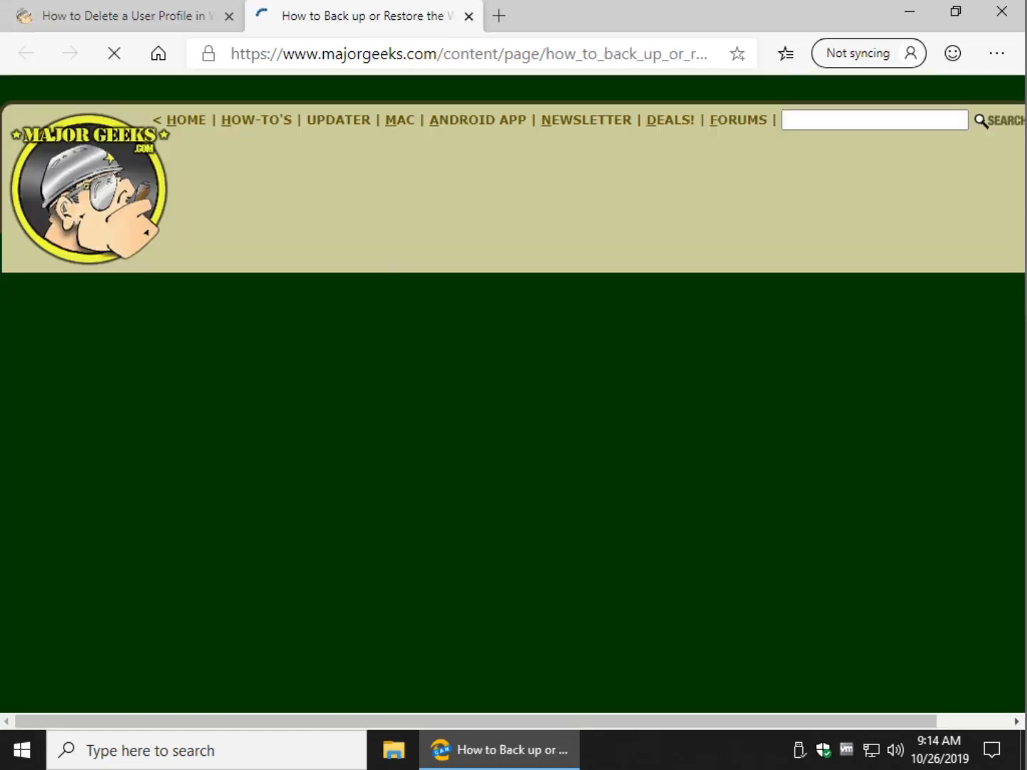
scroll(504, 394, "down", 5)
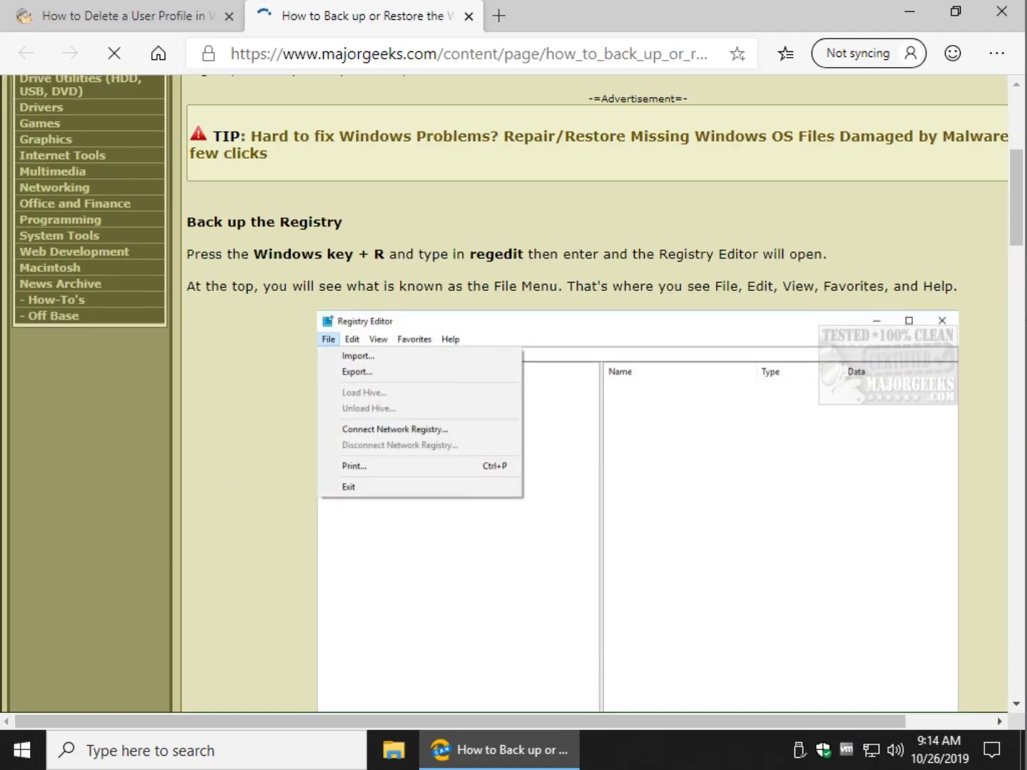
scroll(513, 392, "down", 10)
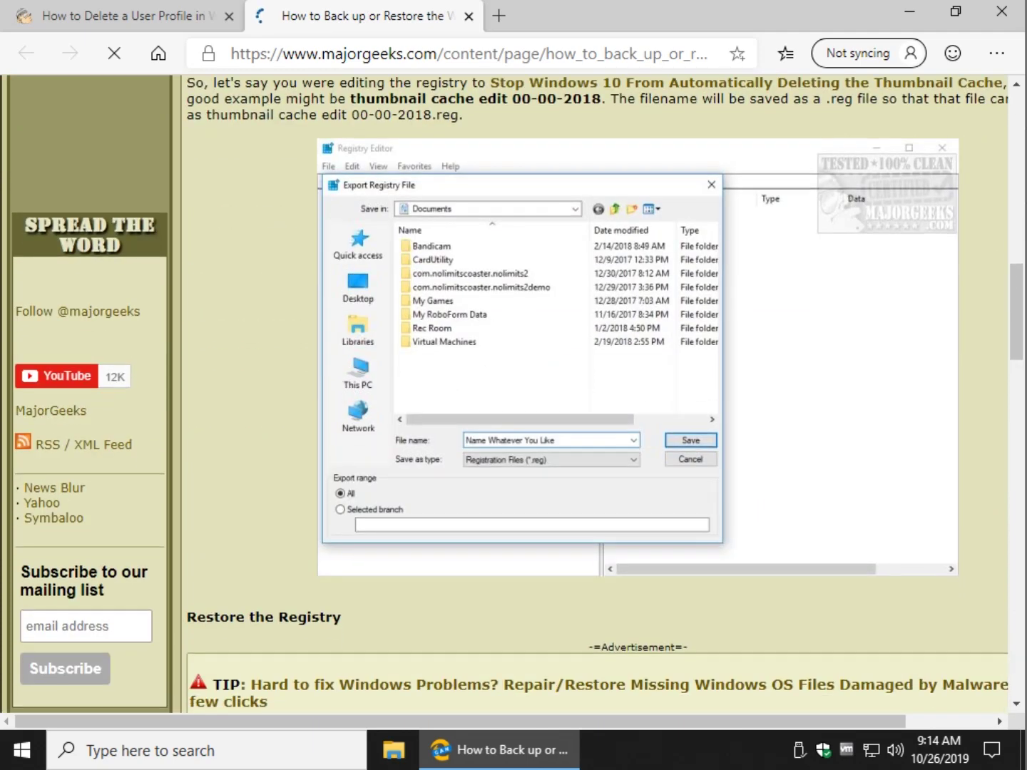
scroll(514, 393, "down", 1)
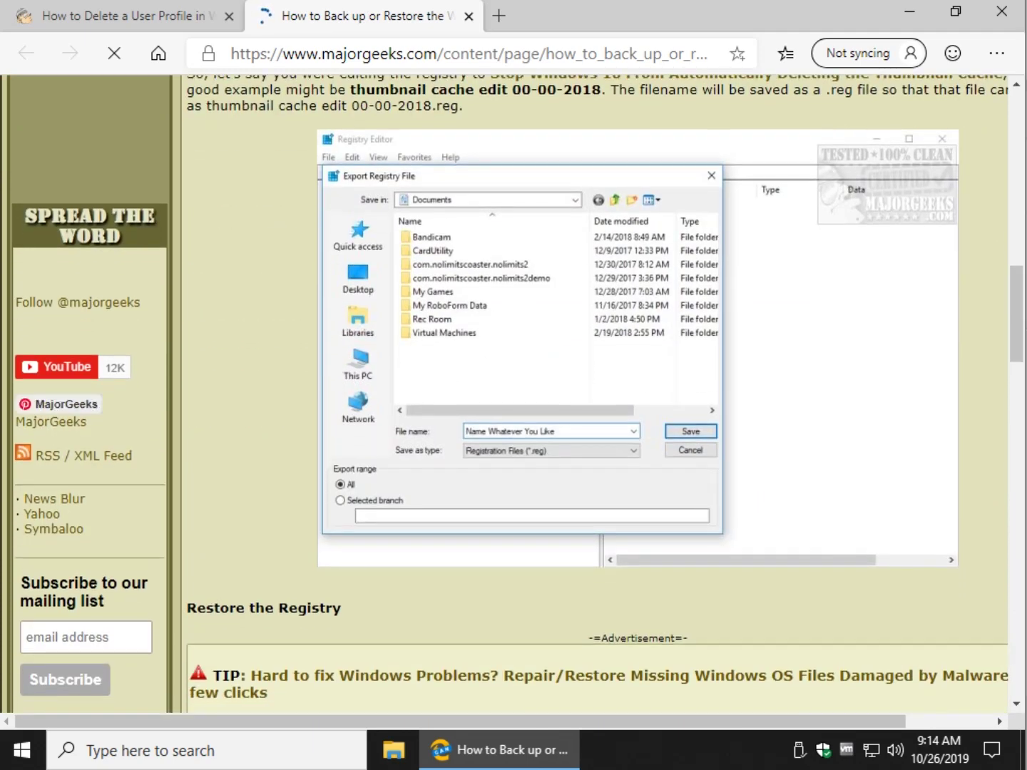